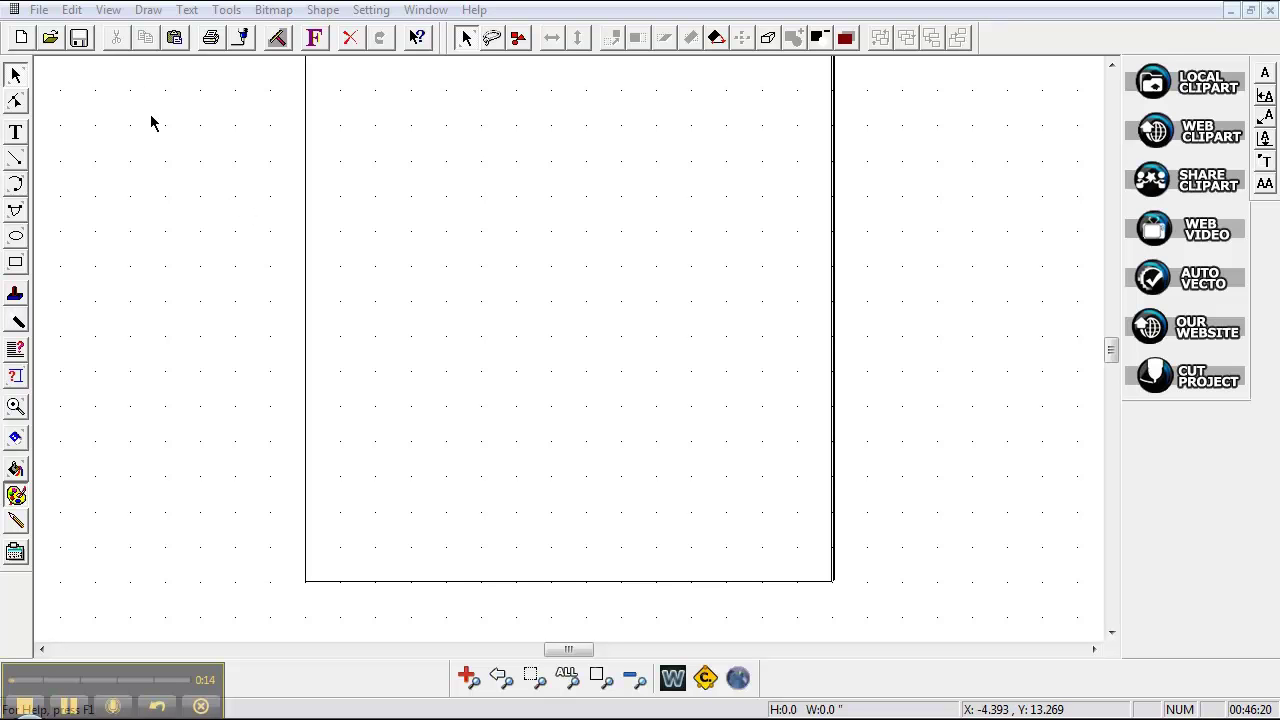
- Start an EPS/AI import and choose SmileySanta.EPS as the file to bring in
{"action": "left_click", "coordinate": [38, 11]}
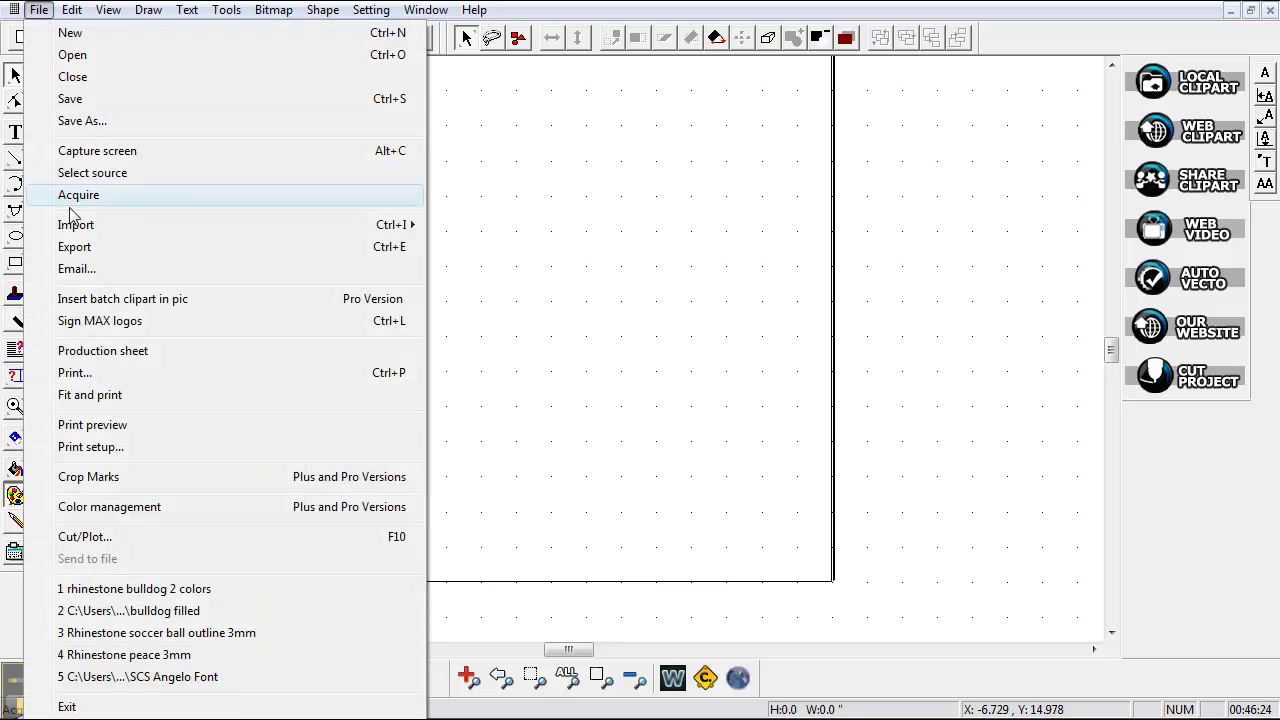
{"action": "mouse_move", "coordinate": [74, 230]}
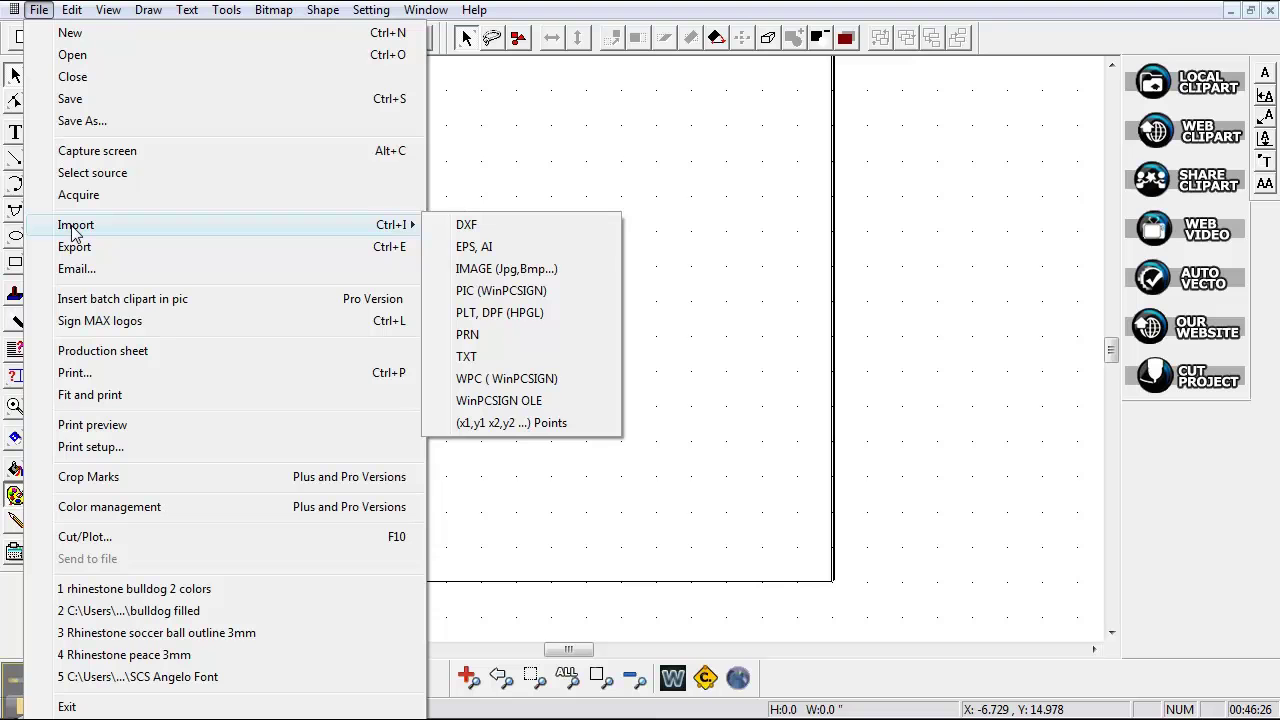
{"action": "left_click", "coordinate": [467, 250]}
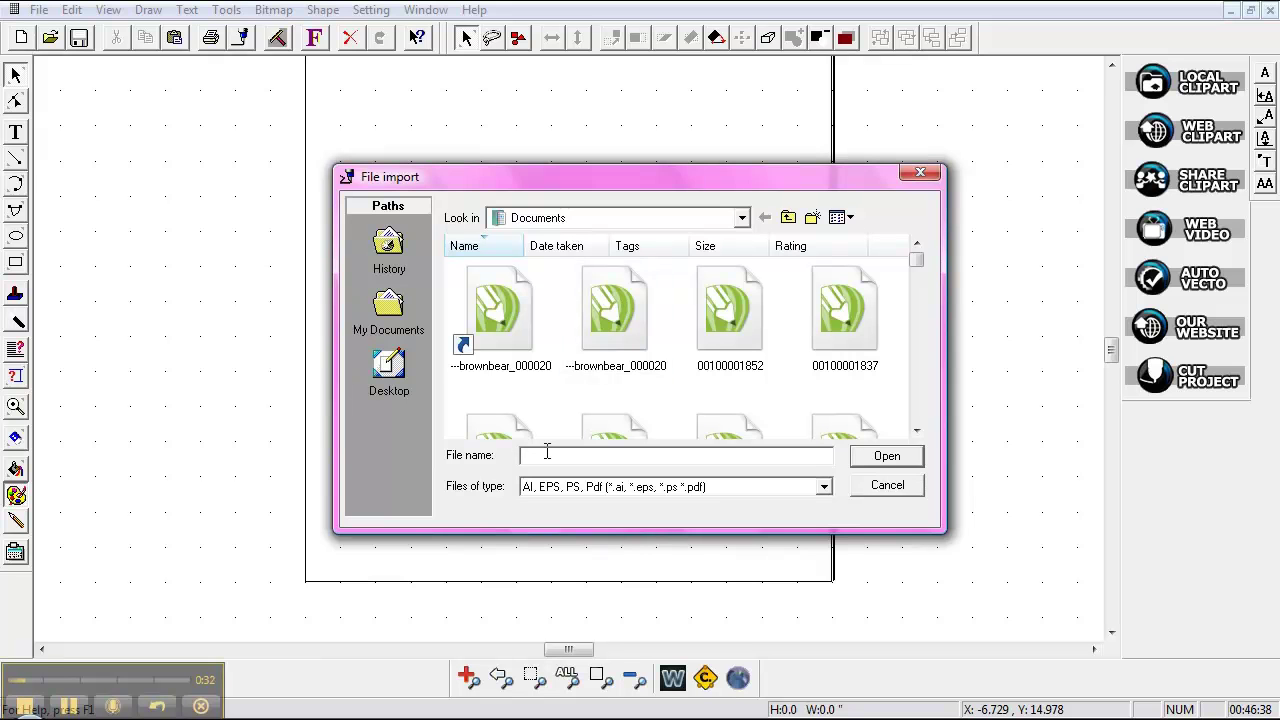
{"action": "type", "text": "smi"}
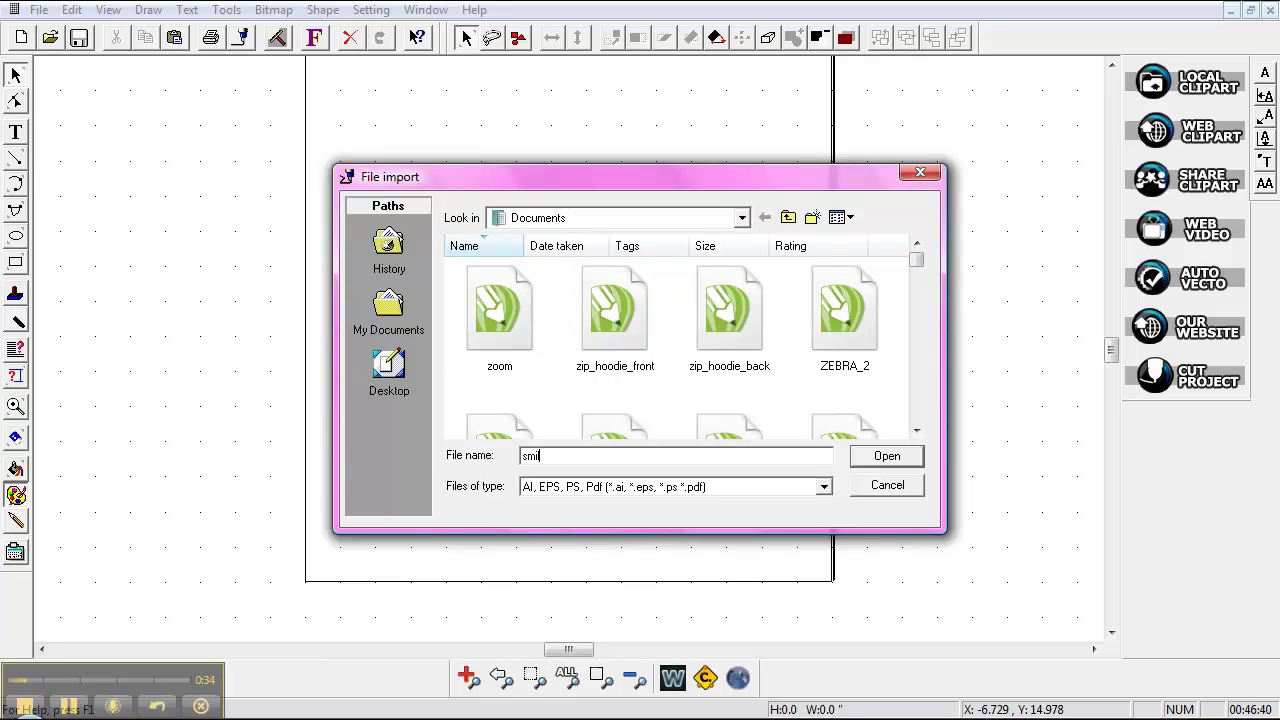
{"action": "type", "text": "ley"}
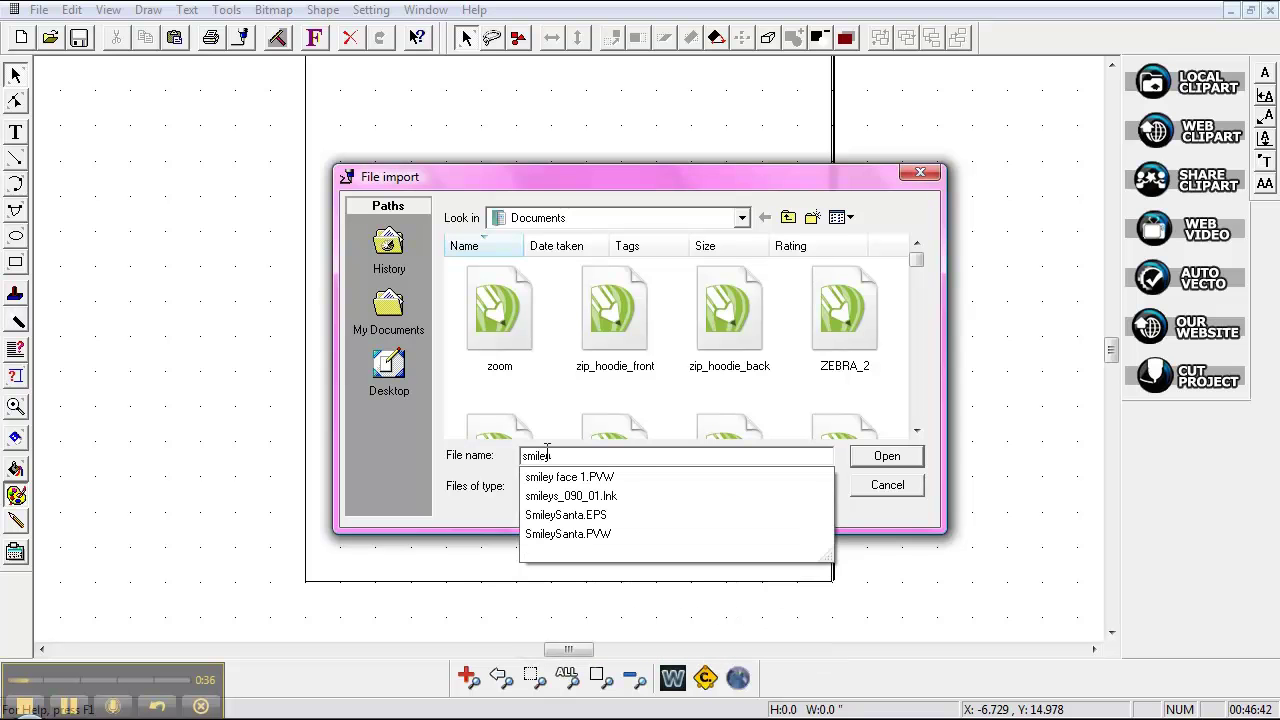
{"action": "left_click", "coordinate": [596, 516]}
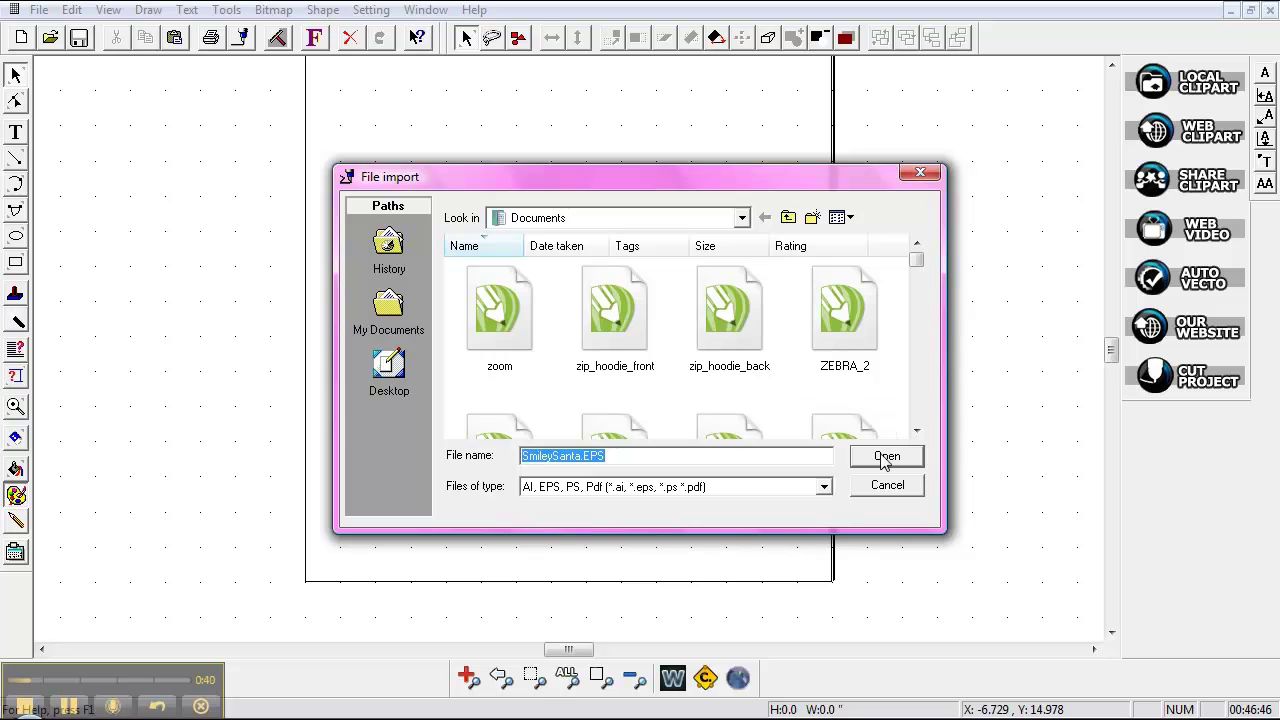
- Import SmileySanta.EPS onto the page using Bitmap conversion and select the clipart
{"action": "left_click", "coordinate": [884, 462]}
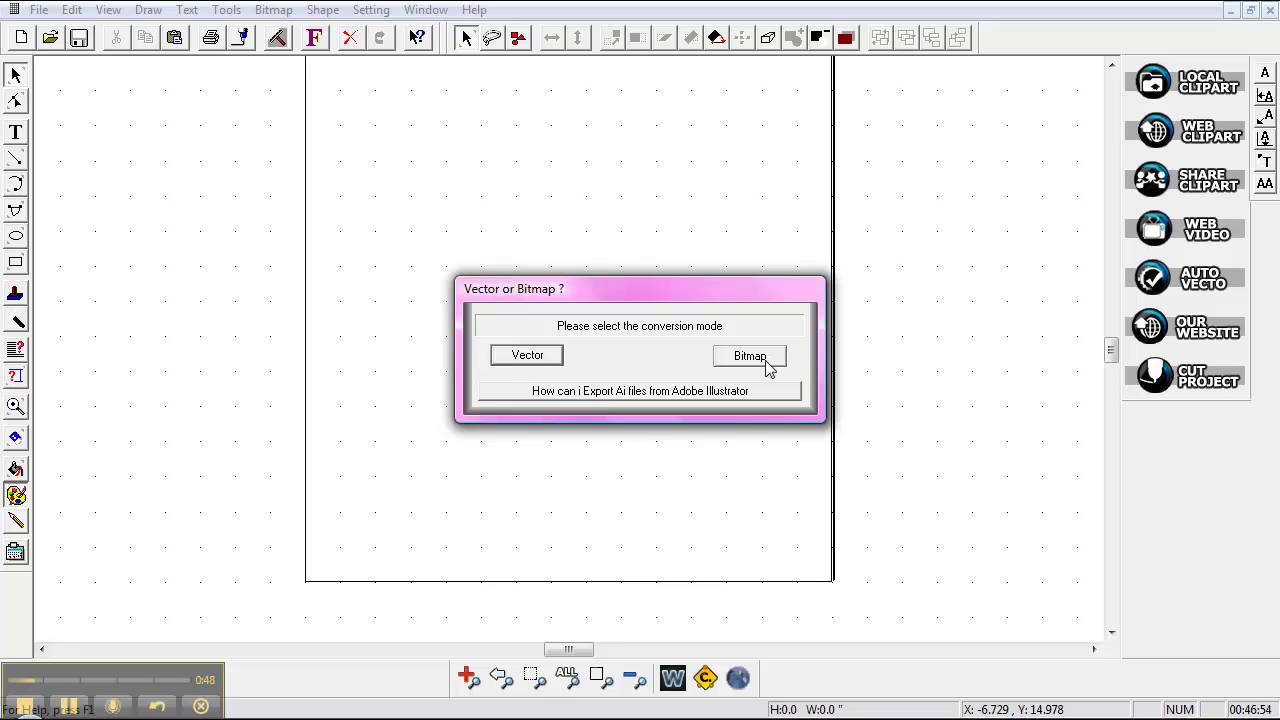
{"action": "left_click", "coordinate": [512, 356]}
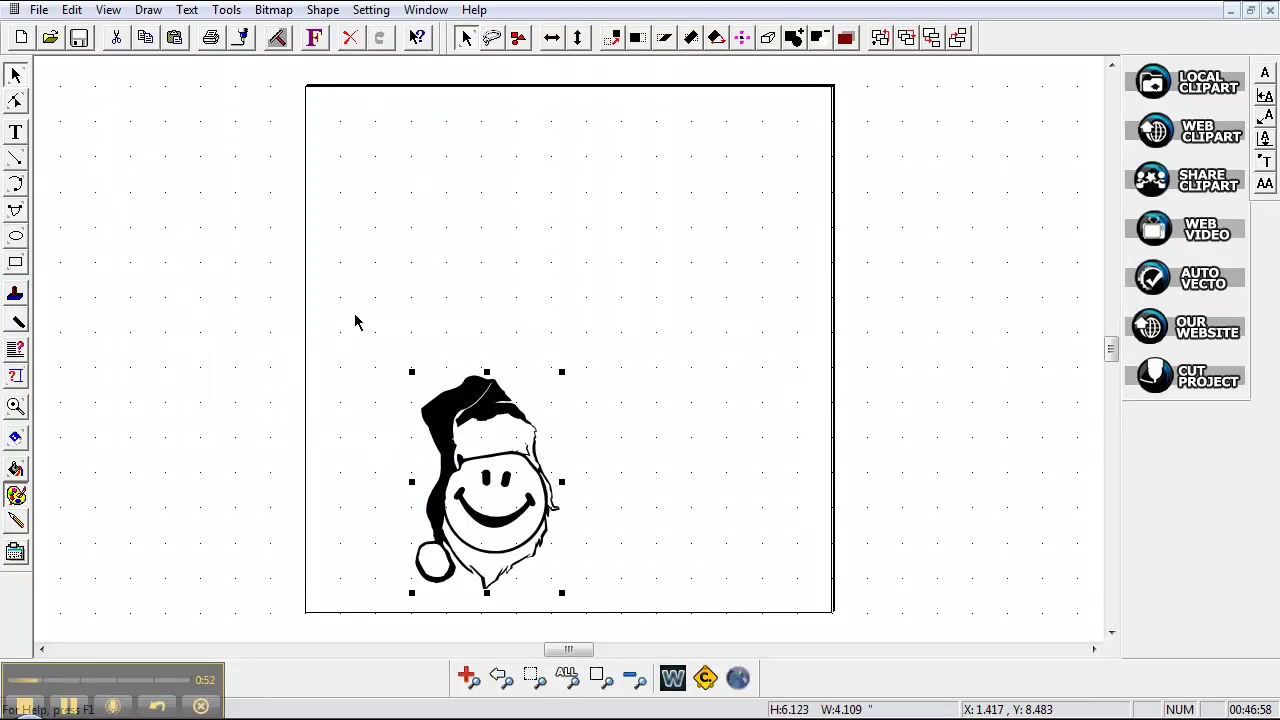
{"action": "left_click", "coordinate": [617, 443]}
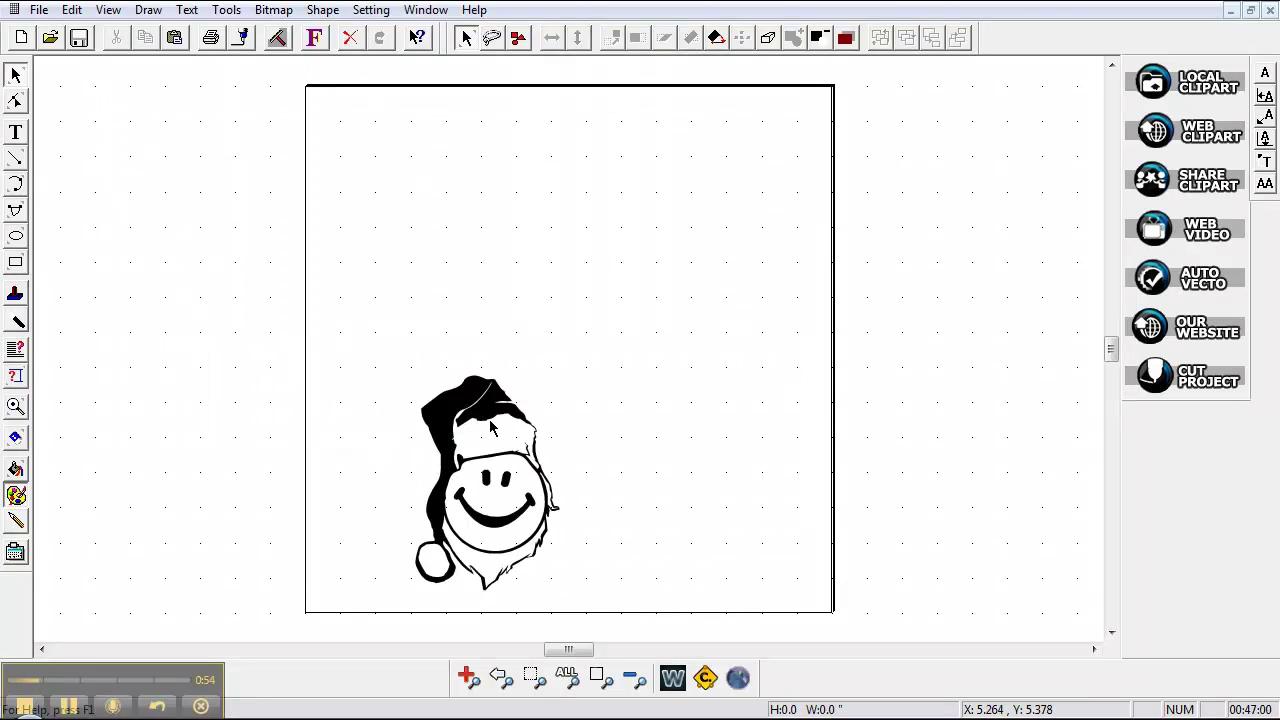
{"action": "left_click", "coordinate": [493, 413]}
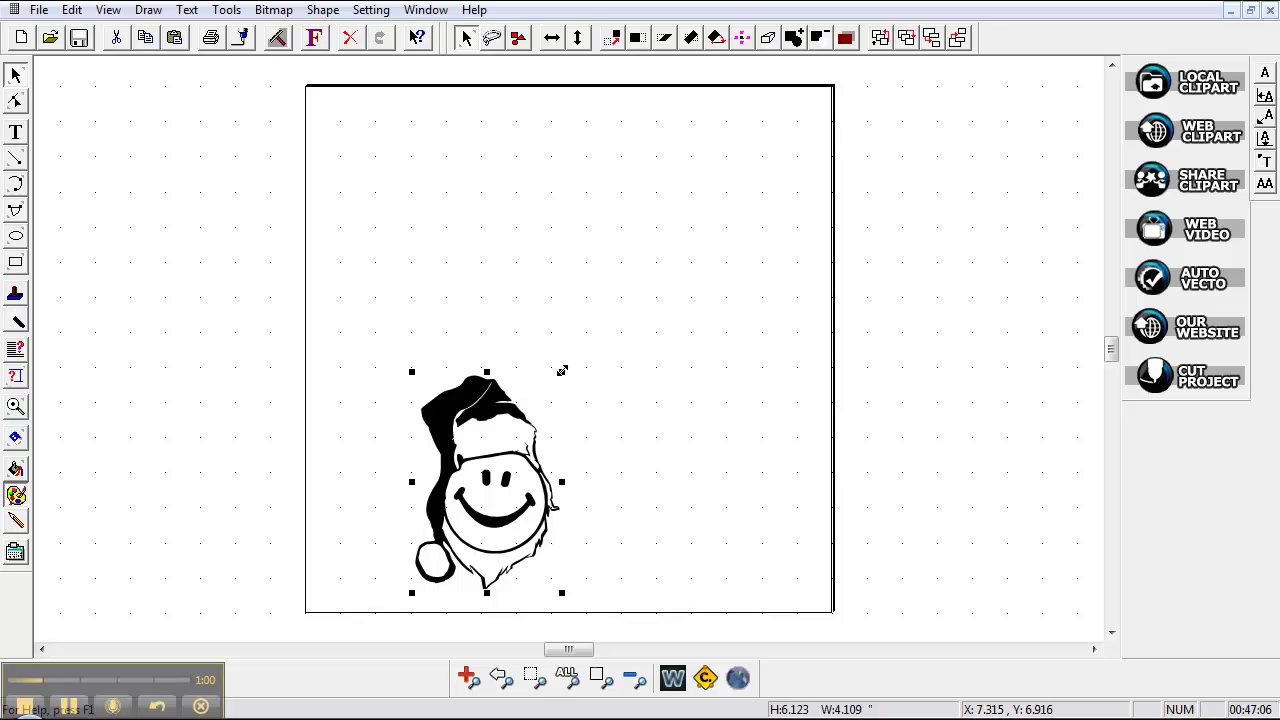
- Enlarge the clipart to about 7.876 by 11.738 inches and shift it left on the page
{"action": "left_click_drag", "start_coordinate": [562, 369], "coordinate": [680, 190]}
{"action": "left_click_drag", "start_coordinate": [621, 292], "coordinate": [568, 289]}
{"action": "left_click_drag", "start_coordinate": [626, 189], "coordinate": [643, 163]}
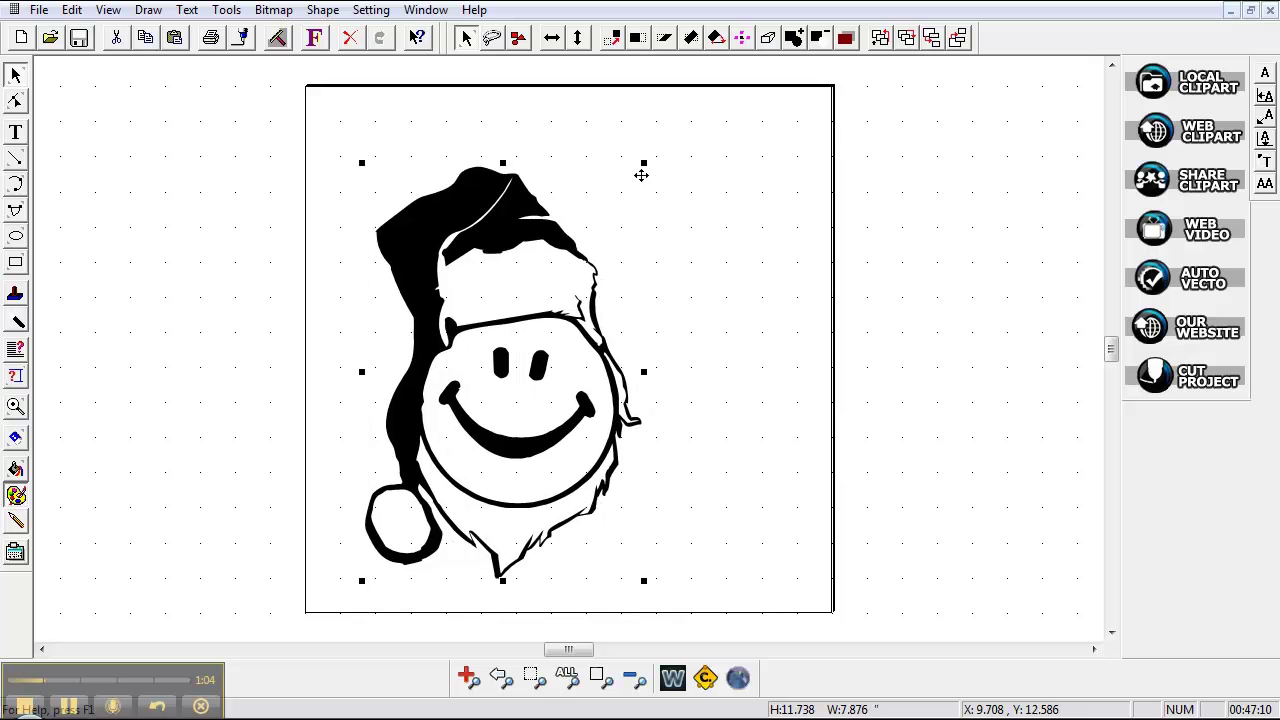
- Apply Shape > Break all, then select the hat, outline and band pieces to confirm they're separate
{"action": "left_click", "coordinate": [322, 10]}
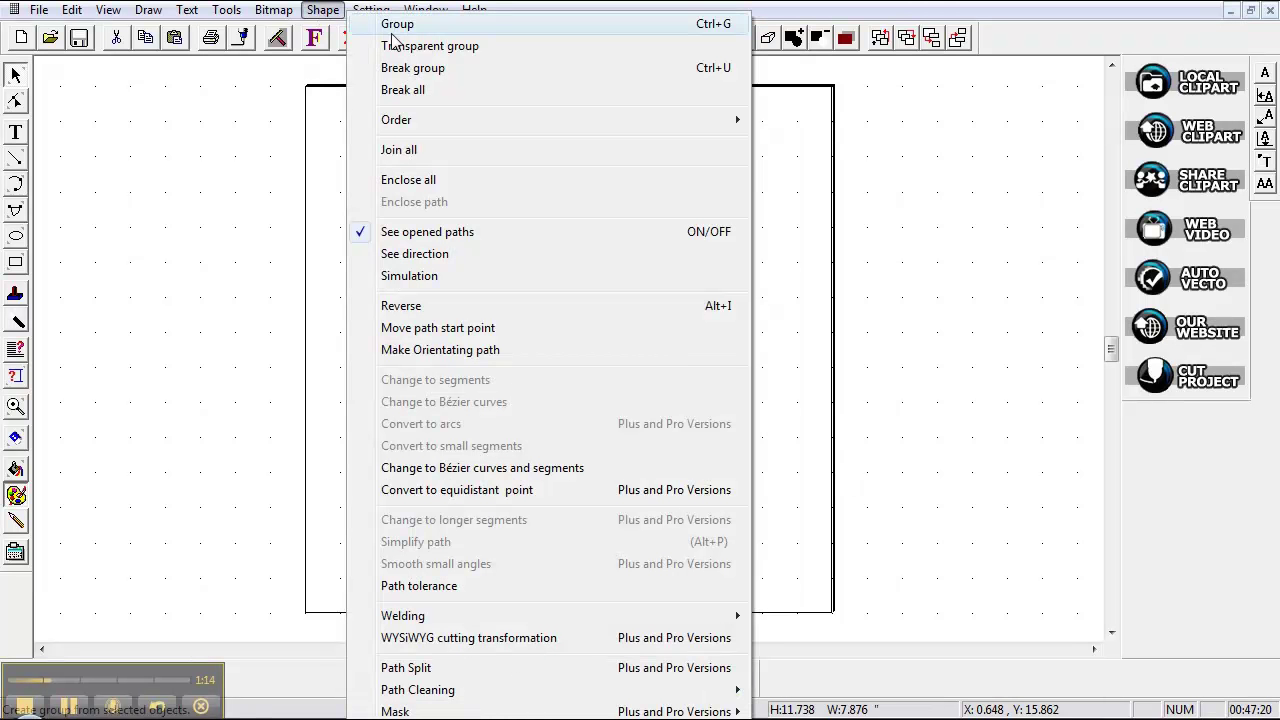
{"action": "left_click", "coordinate": [397, 90]}
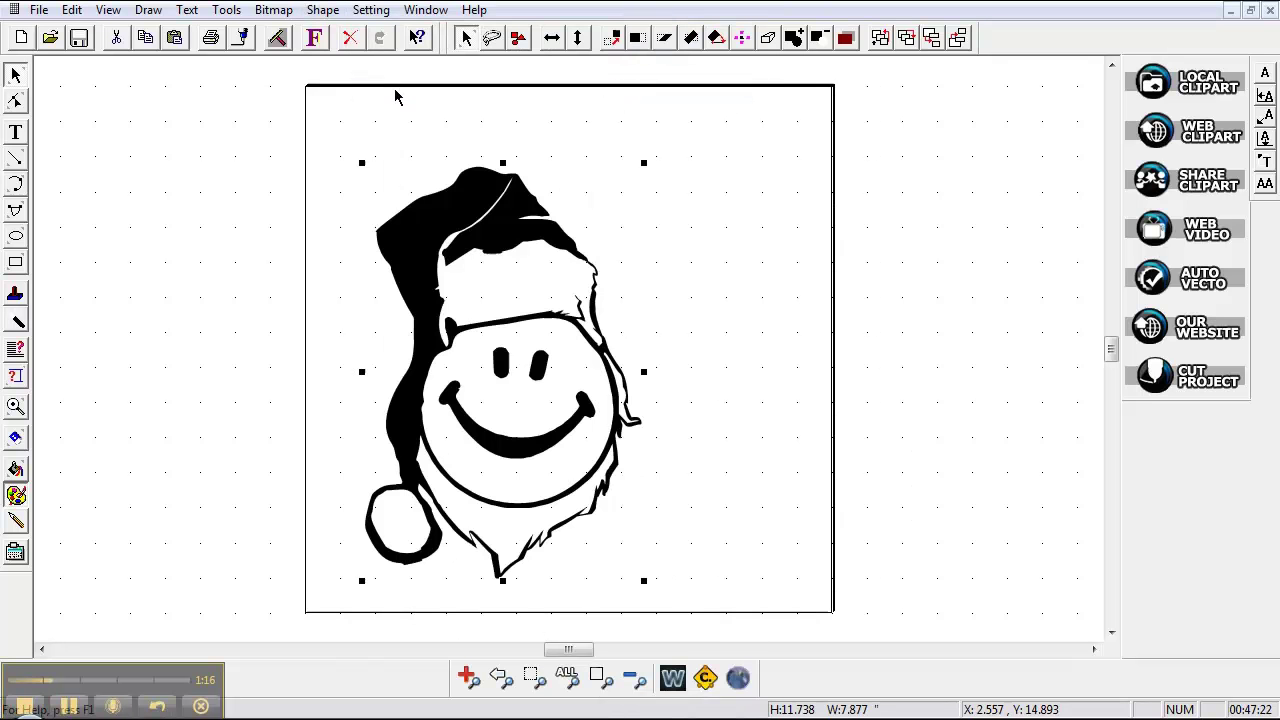
{"action": "left_click", "coordinate": [274, 160]}
{"action": "left_click", "coordinate": [418, 220]}
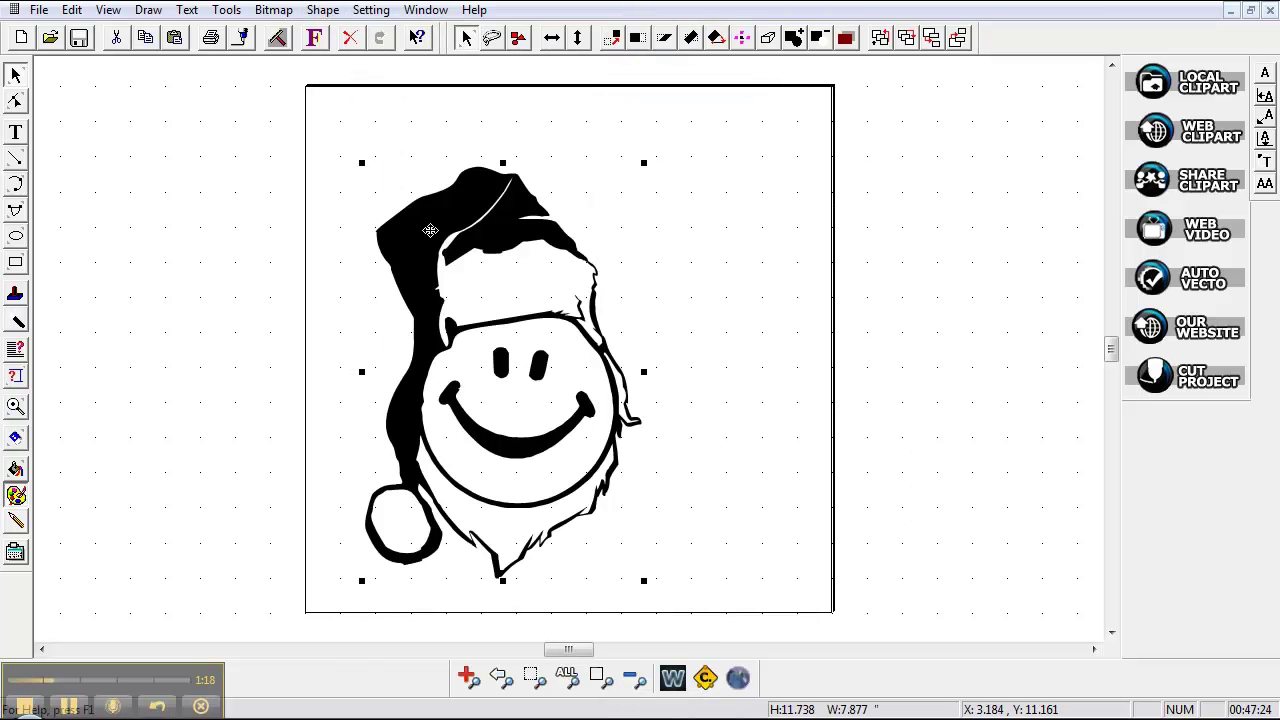
{"action": "left_click", "coordinate": [682, 287]}
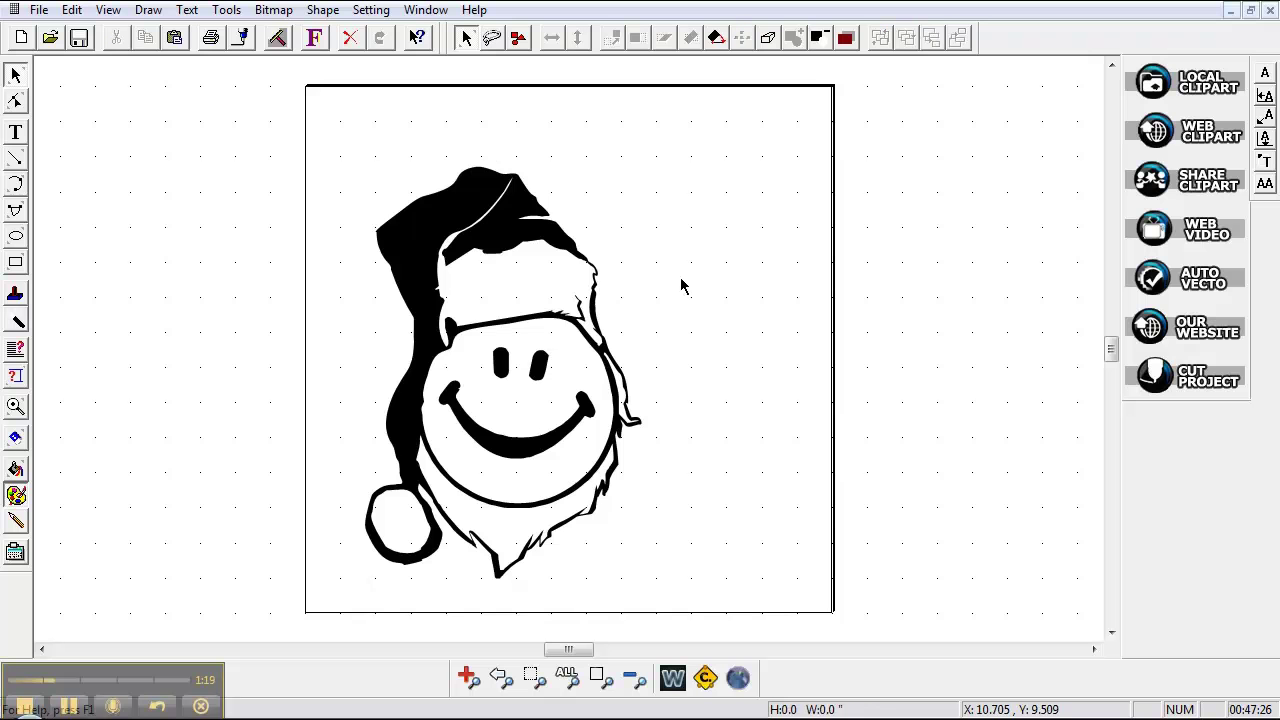
{"action": "left_click", "coordinate": [595, 315]}
{"action": "left_click", "coordinate": [595, 285]}
{"action": "left_click", "coordinate": [591, 265]}
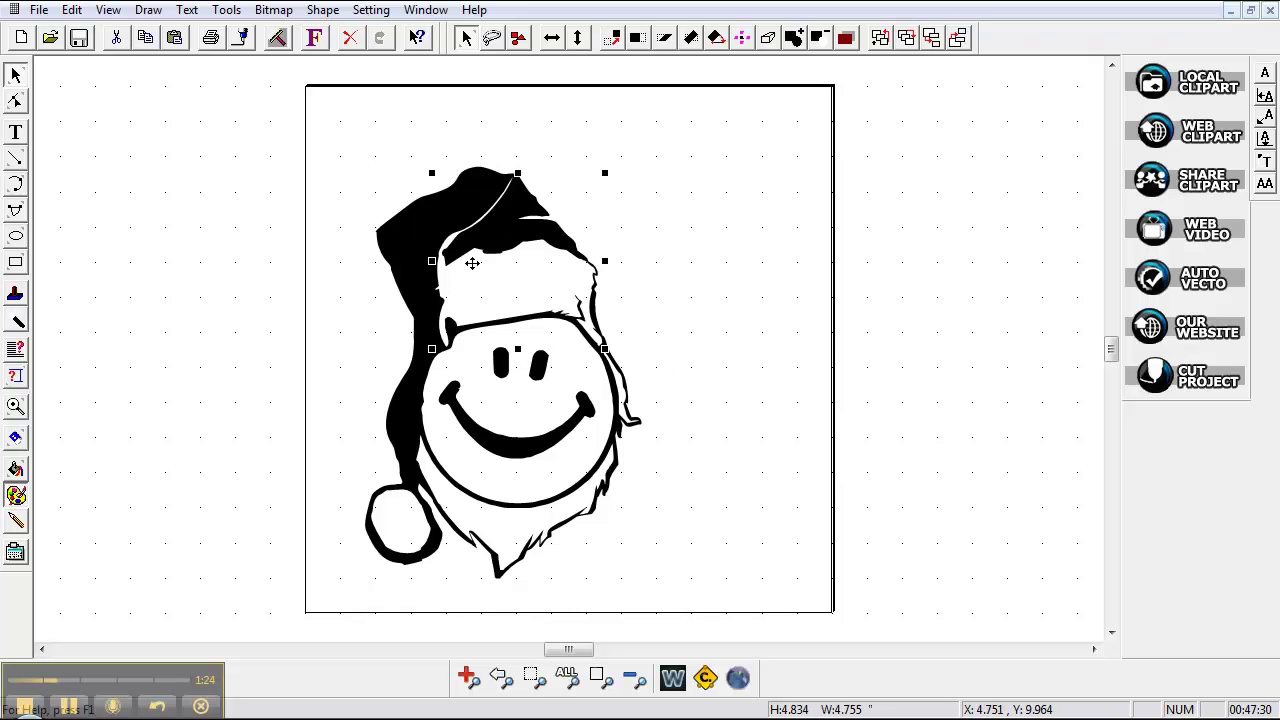
- Marquee-select the artwork, convert it to 11 SS rhinestones at 0.04 spacing, and close the settings
{"action": "left_click", "coordinate": [334, 170]}
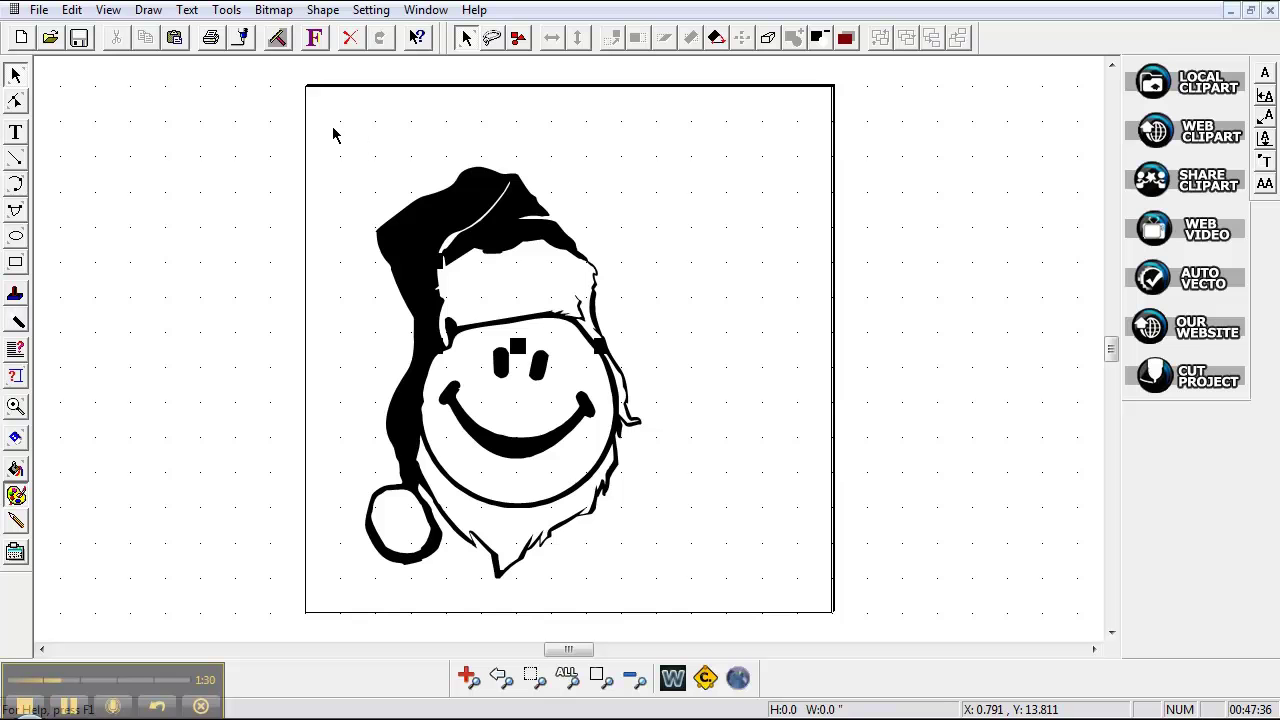
{"action": "mouse_move", "coordinate": [334, 135]}
{"action": "left_mouse_down"}
{"action": "mouse_move", "coordinate": [408, 171]}
{"action": "mouse_move", "coordinate": [703, 594]}
{"action": "mouse_move", "coordinate": [723, 600]}
{"action": "left_mouse_up"}
{"action": "scroll", "coordinate": [723, 600], "scroll_direction": "down", "scroll_amount": 2}
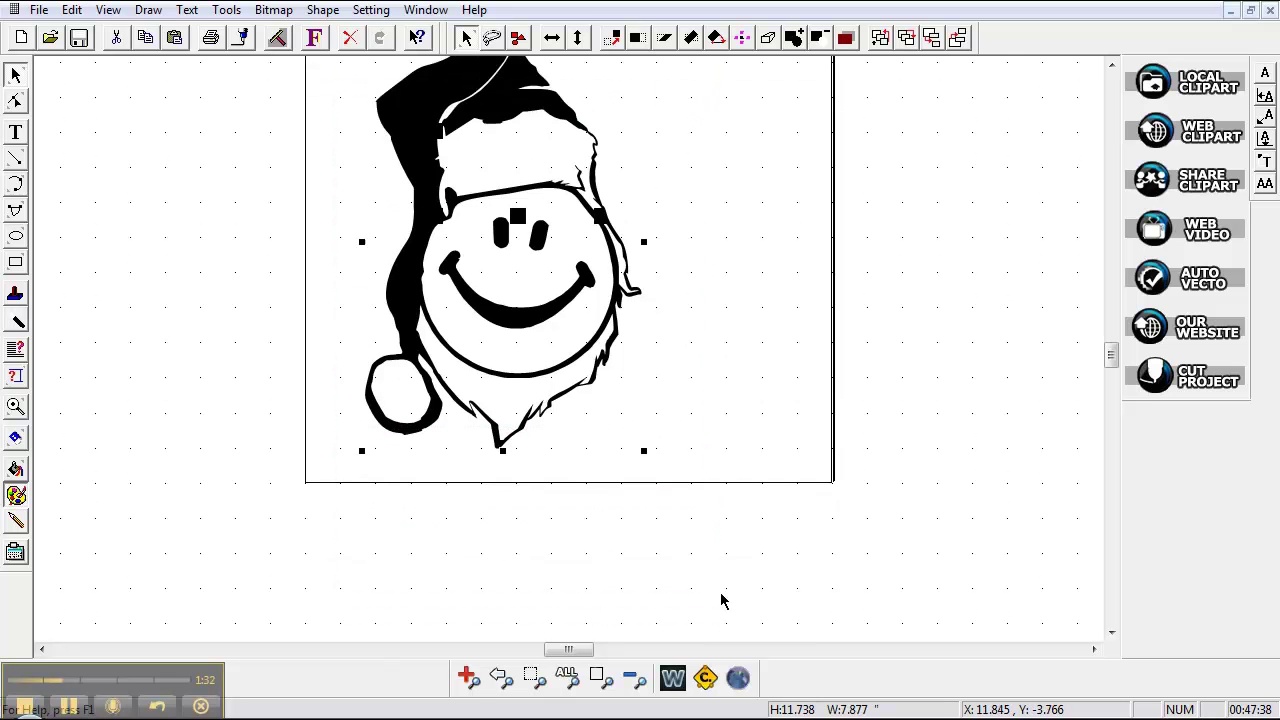
{"action": "left_click", "coordinate": [738, 678]}
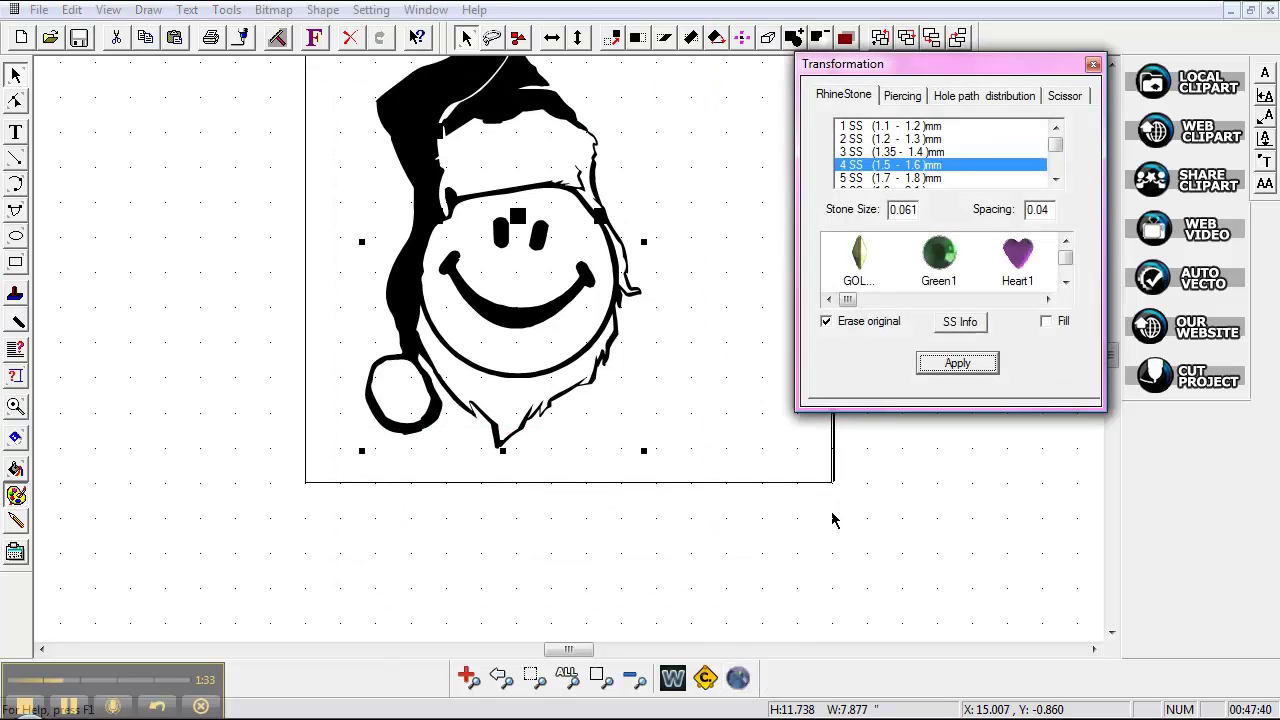
{"action": "left_click", "coordinate": [1056, 180]}
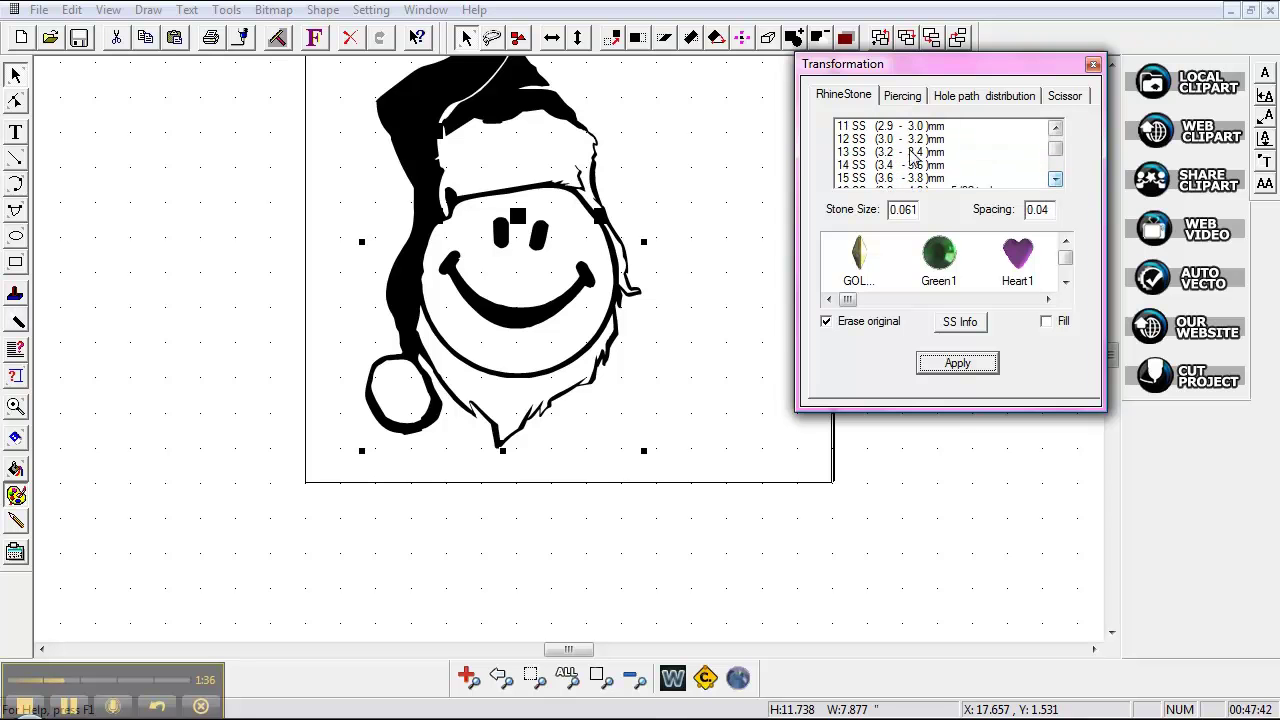
{"action": "left_click", "coordinate": [869, 127]}
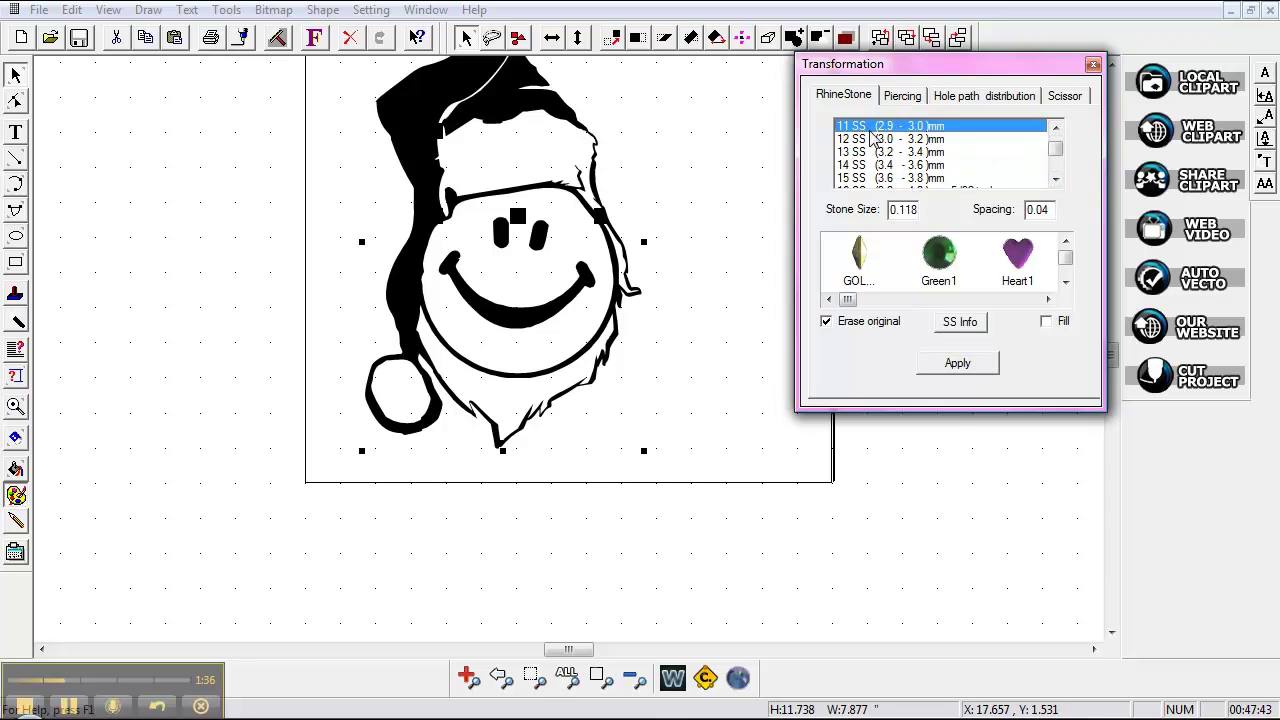
{"action": "left_click", "coordinate": [958, 365]}
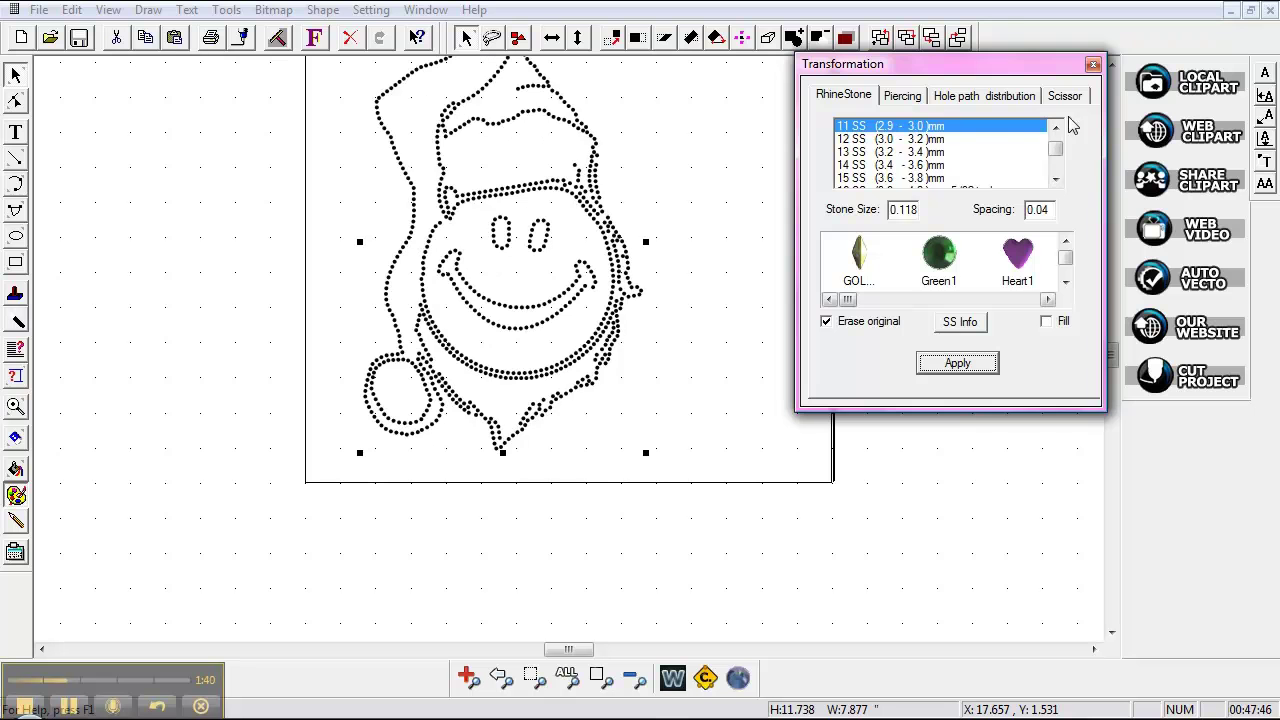
{"action": "left_click", "coordinate": [1093, 64]}
{"action": "left_click", "coordinate": [1111, 66]}
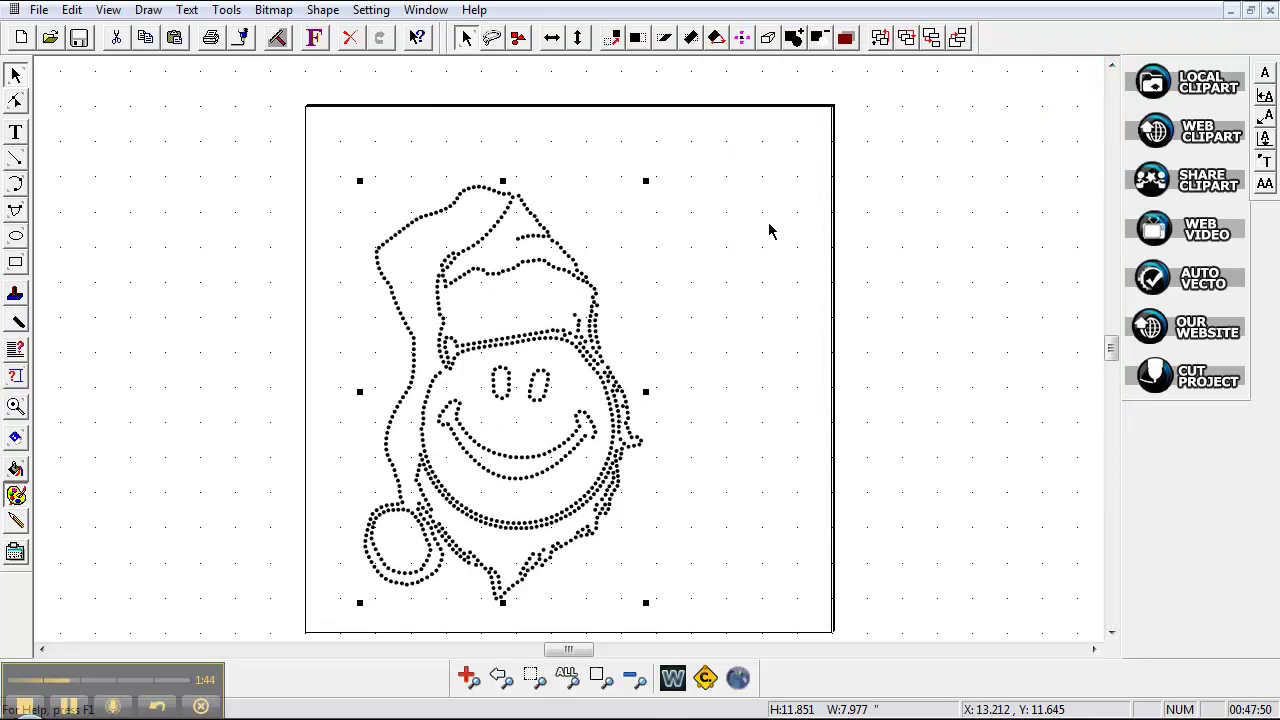
- Group the dotted design into one object and marquee-select it
{"action": "left_click", "coordinate": [322, 9]}
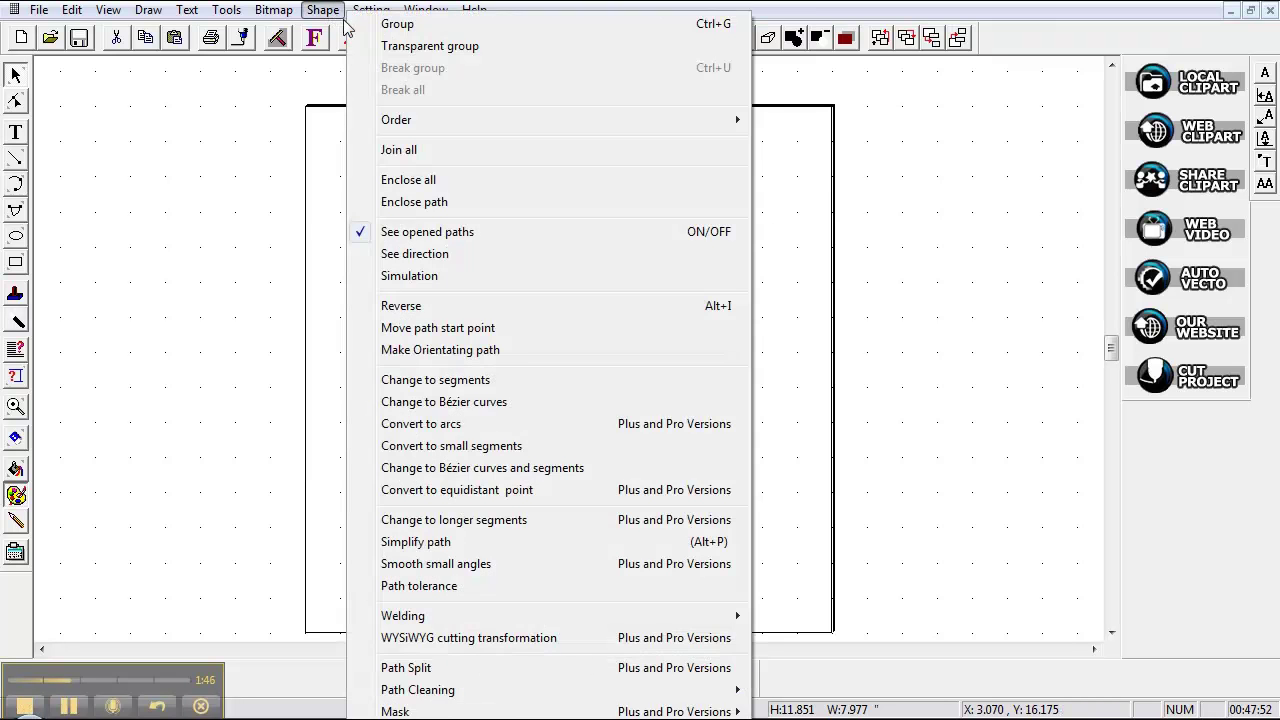
{"action": "left_click", "coordinate": [393, 30]}
{"action": "left_click", "coordinate": [703, 275]}
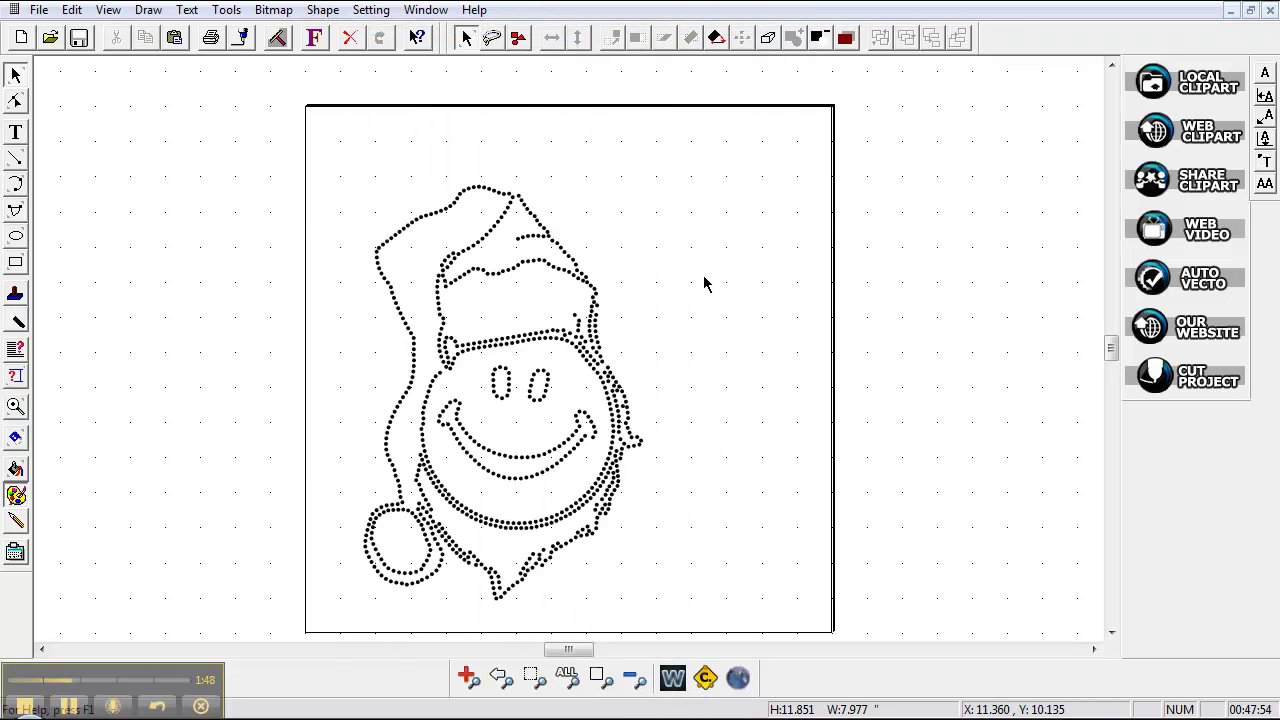
{"action": "mouse_move", "coordinate": [351, 165]}
{"action": "left_mouse_down"}
{"action": "mouse_move", "coordinate": [455, 178]}
{"action": "mouse_move", "coordinate": [588, 300]}
{"action": "left_mouse_up"}
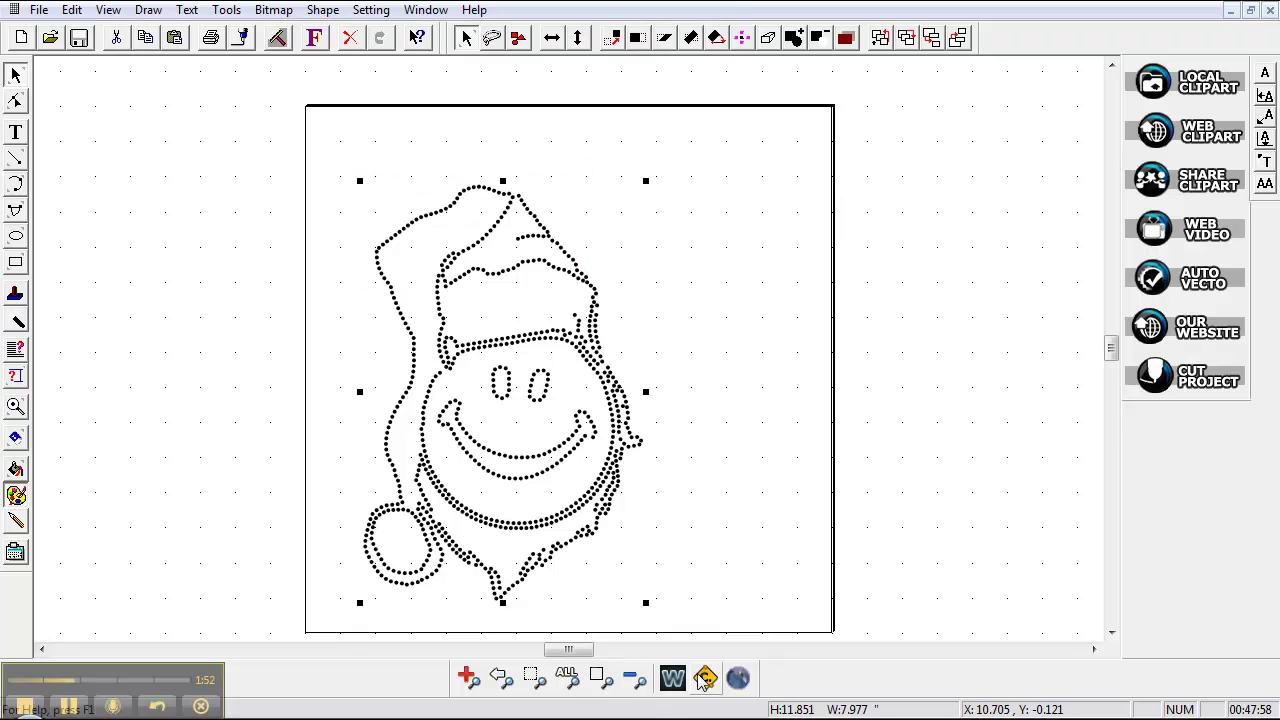
- In the rhinestone settings, choose 11 SS stones and recolour the whole outline with Green1
{"action": "left_click", "coordinate": [737, 679]}
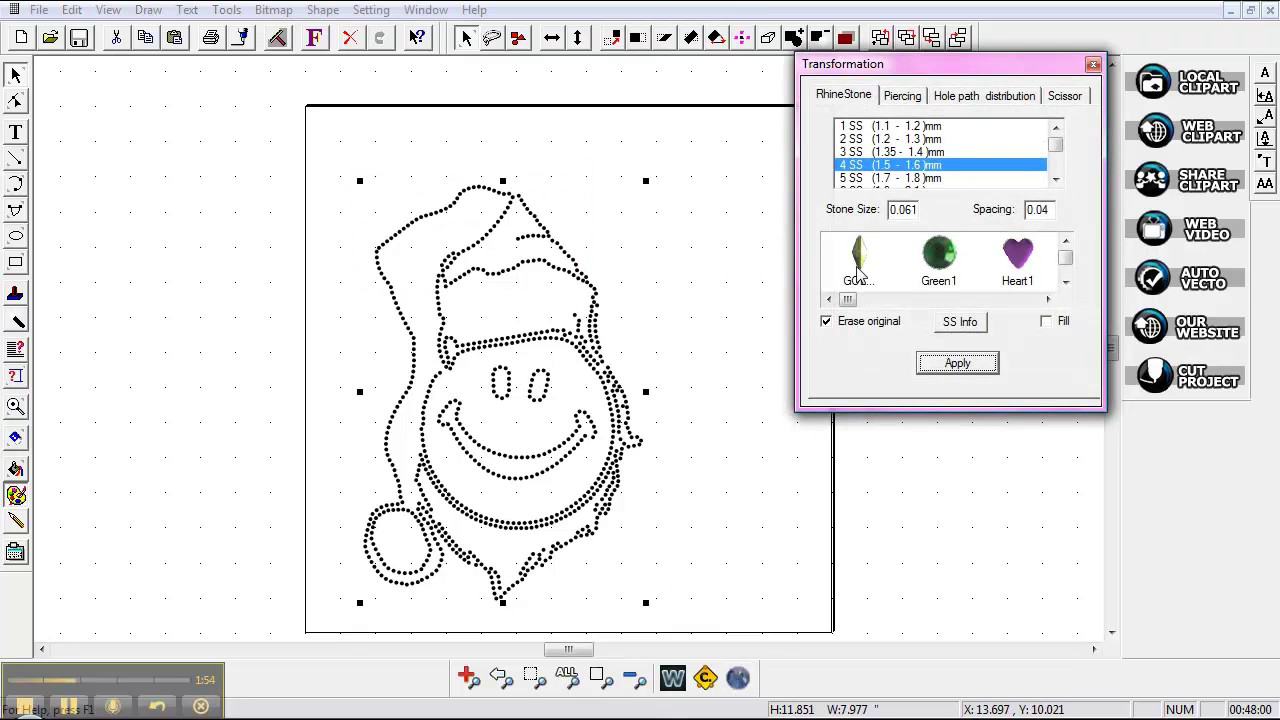
{"action": "left_click", "coordinate": [1055, 179]}
{"action": "left_click", "coordinate": [1055, 179]}
{"action": "left_click", "coordinate": [1055, 179]}
{"action": "left_click", "coordinate": [1055, 179]}
{"action": "left_click", "coordinate": [1055, 179]}
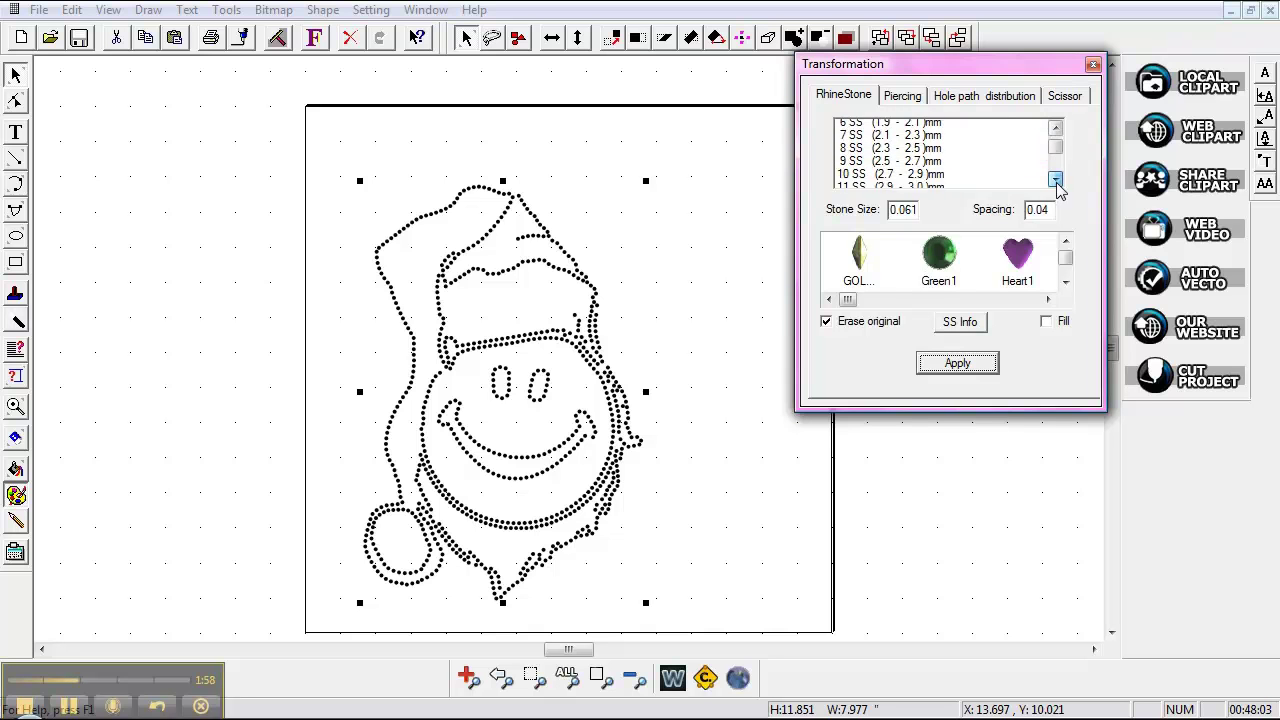
{"action": "left_click", "coordinate": [1055, 179]}
{"action": "left_click", "coordinate": [1055, 179]}
{"action": "left_click", "coordinate": [941, 166]}
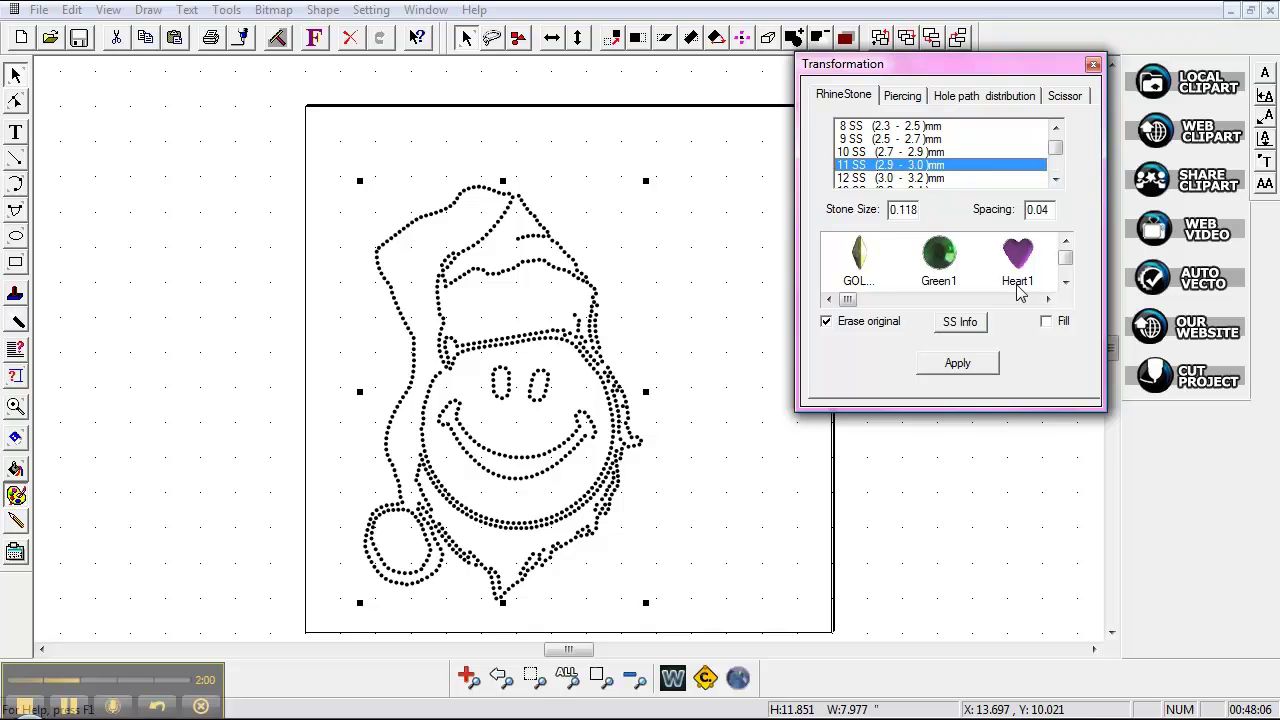
{"action": "left_click", "coordinate": [941, 256]}
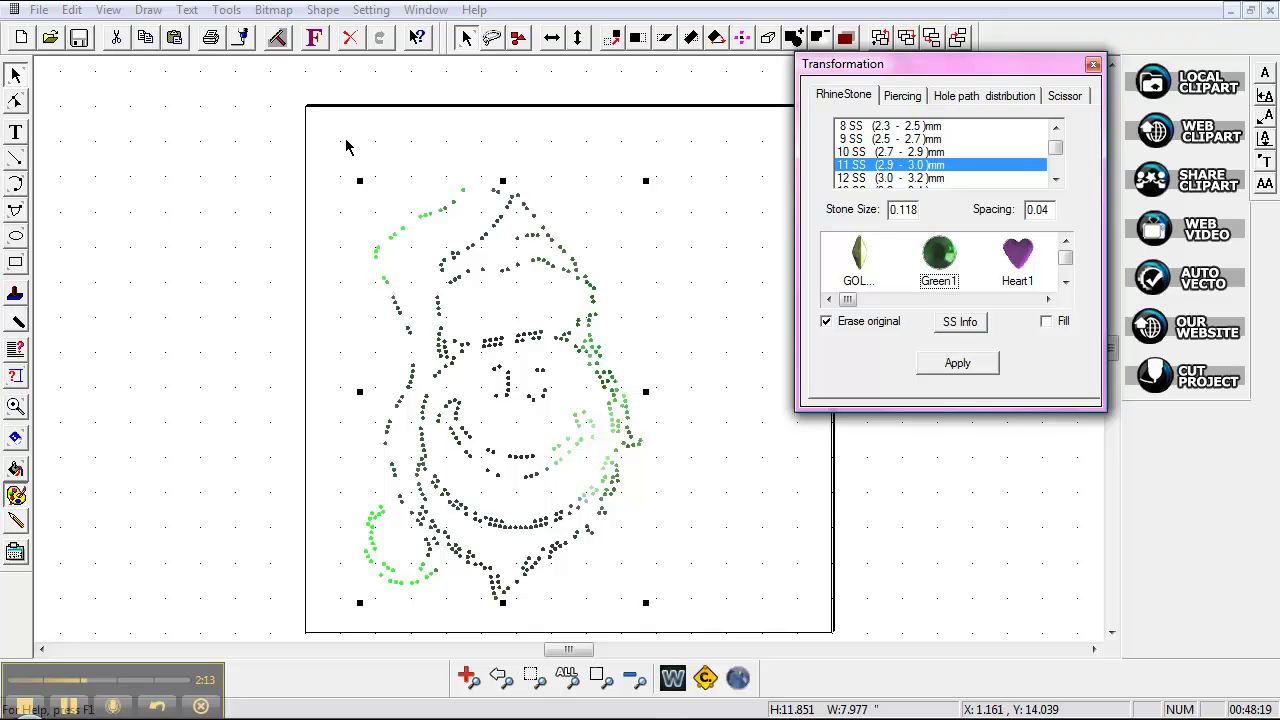
- Undo the green recolouring, break the design apart, and make the hat brim stones Green1
{"action": "left_click", "coordinate": [351, 40]}
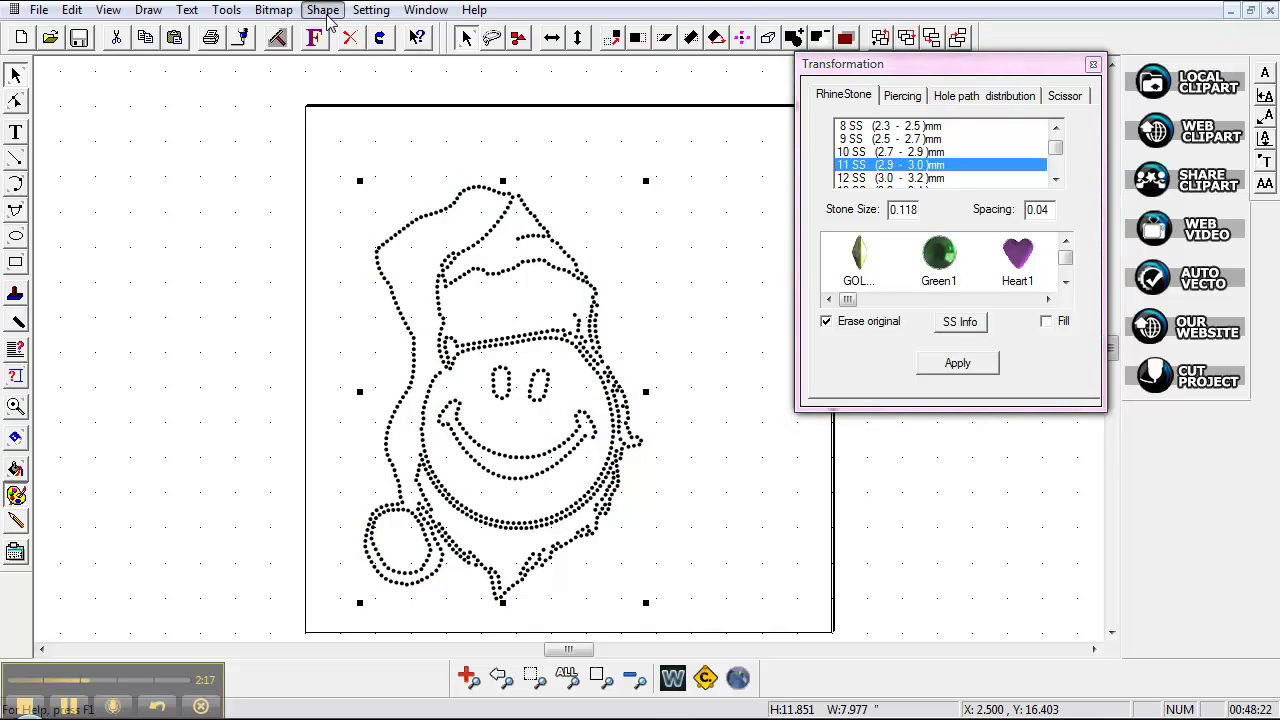
{"action": "left_click", "coordinate": [324, 10]}
{"action": "left_click", "coordinate": [375, 94]}
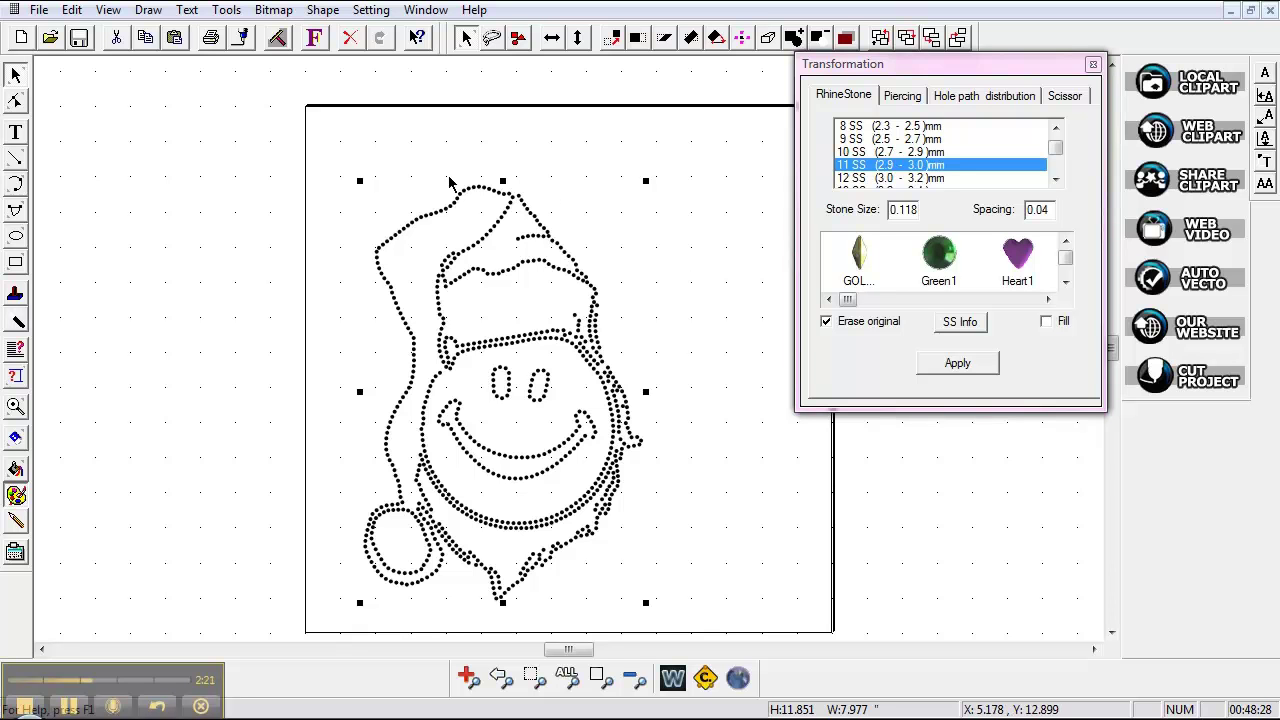
{"action": "left_click", "coordinate": [348, 188]}
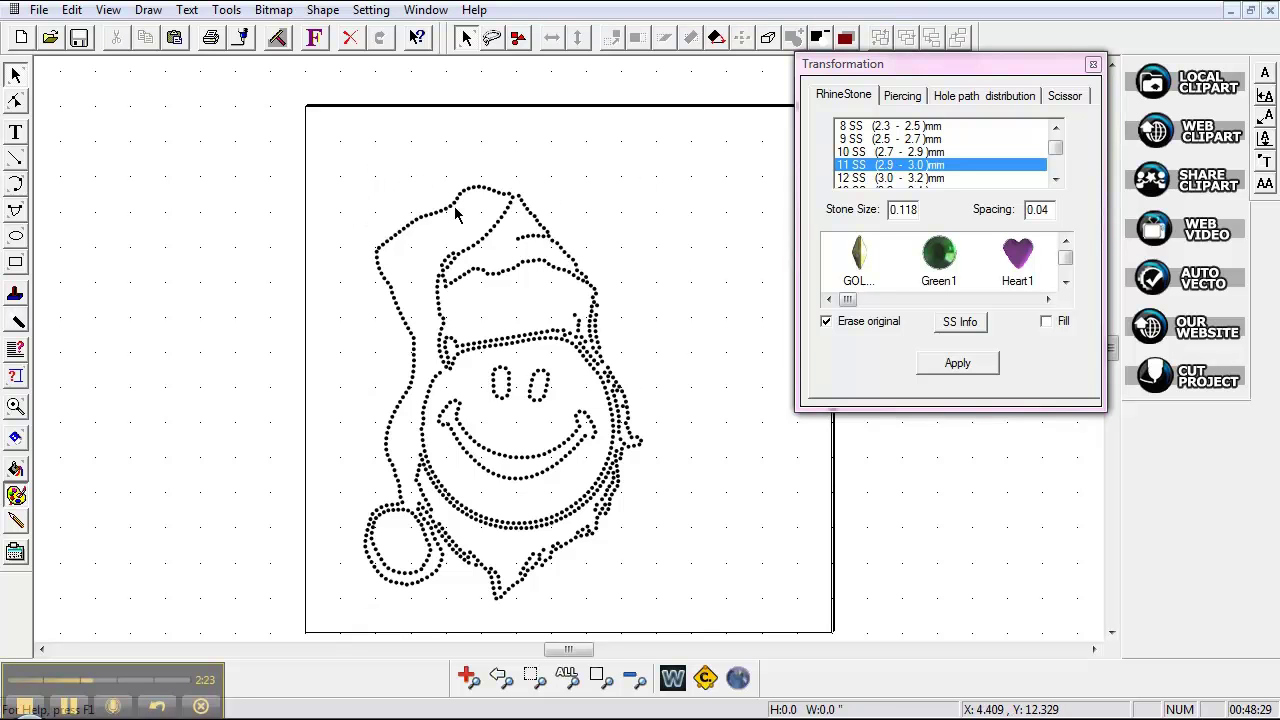
{"action": "left_click_drag", "start_coordinate": [613, 345], "coordinate": [647, 359]}
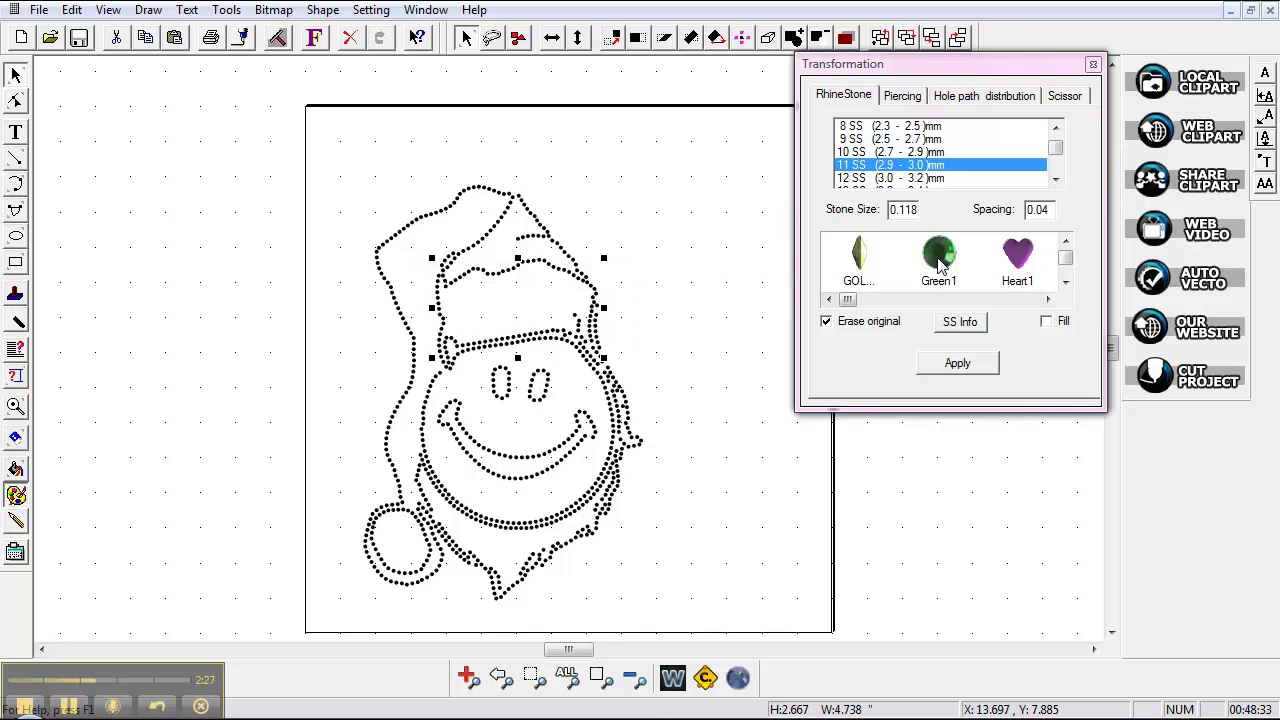
{"action": "left_click", "coordinate": [940, 258]}
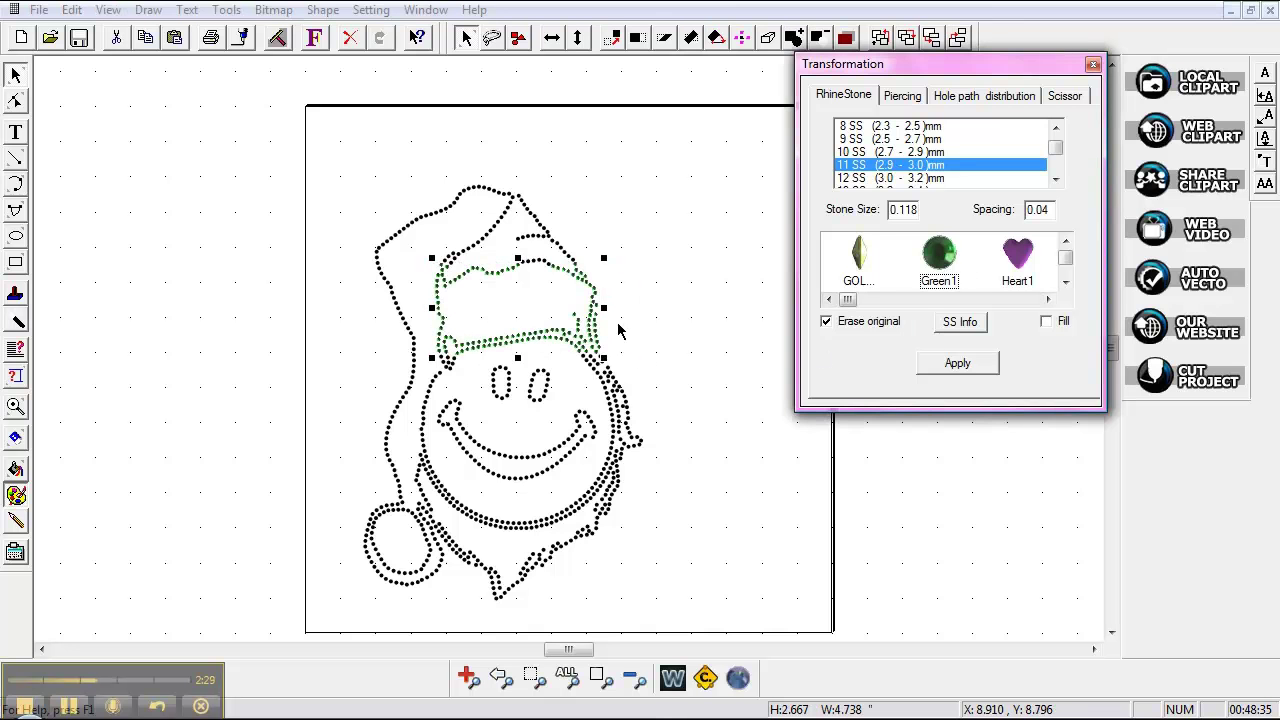
- Make the hat top stones Red1 and the hat's left side stones Redstone
{"action": "left_click_drag", "start_coordinate": [410, 178], "coordinate": [590, 254]}
{"action": "left_click", "coordinate": [1047, 299]}
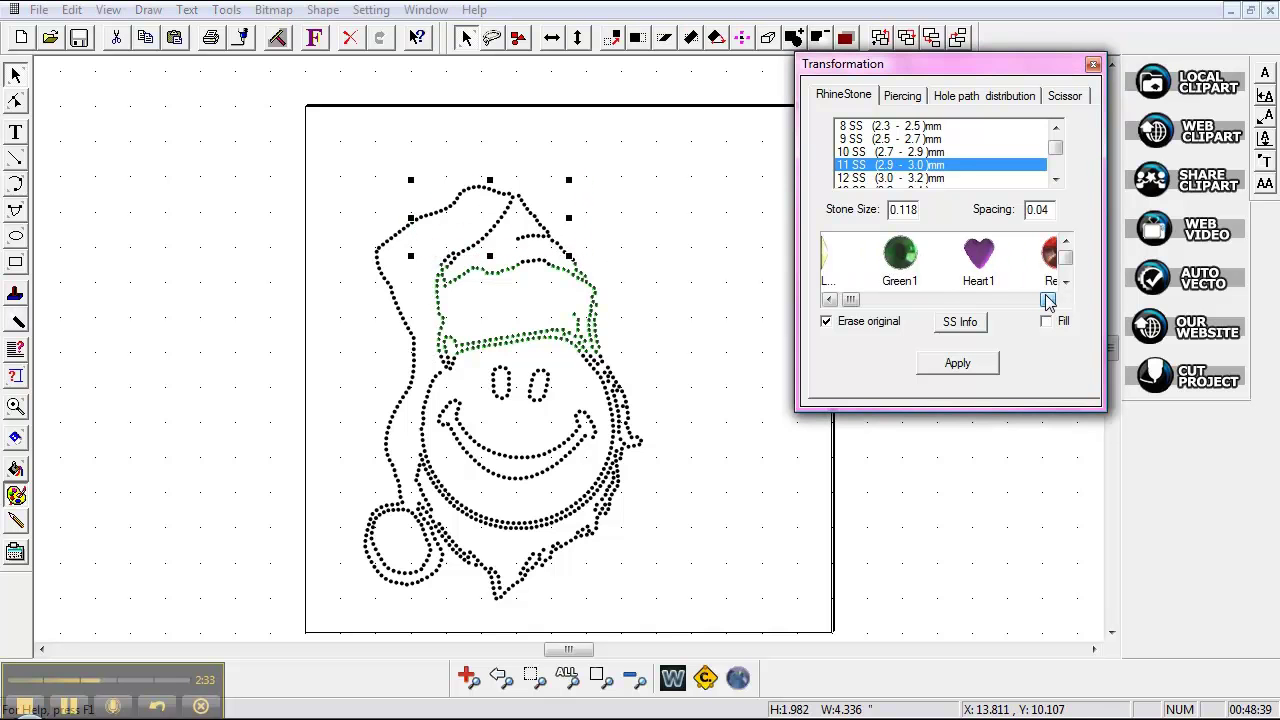
{"action": "left_click", "coordinate": [1047, 299]}
{"action": "left_click", "coordinate": [982, 264]}
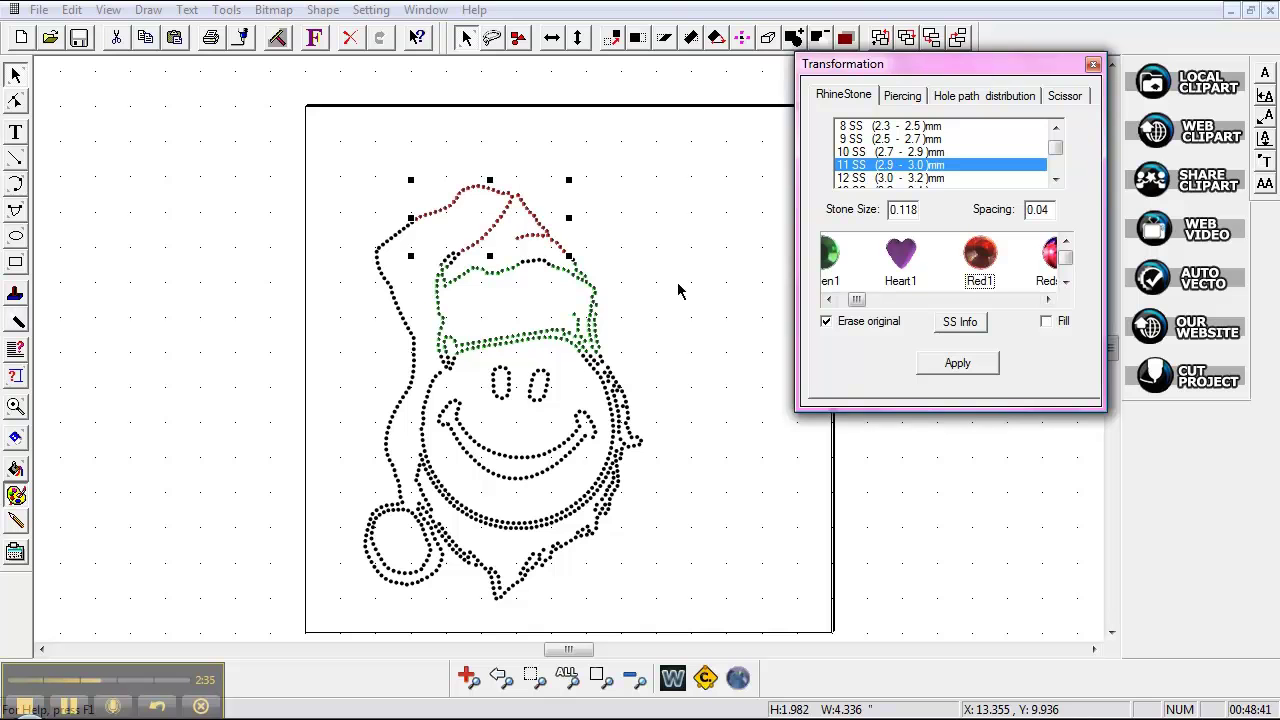
{"action": "left_click_drag", "start_coordinate": [345, 206], "coordinate": [428, 396]}
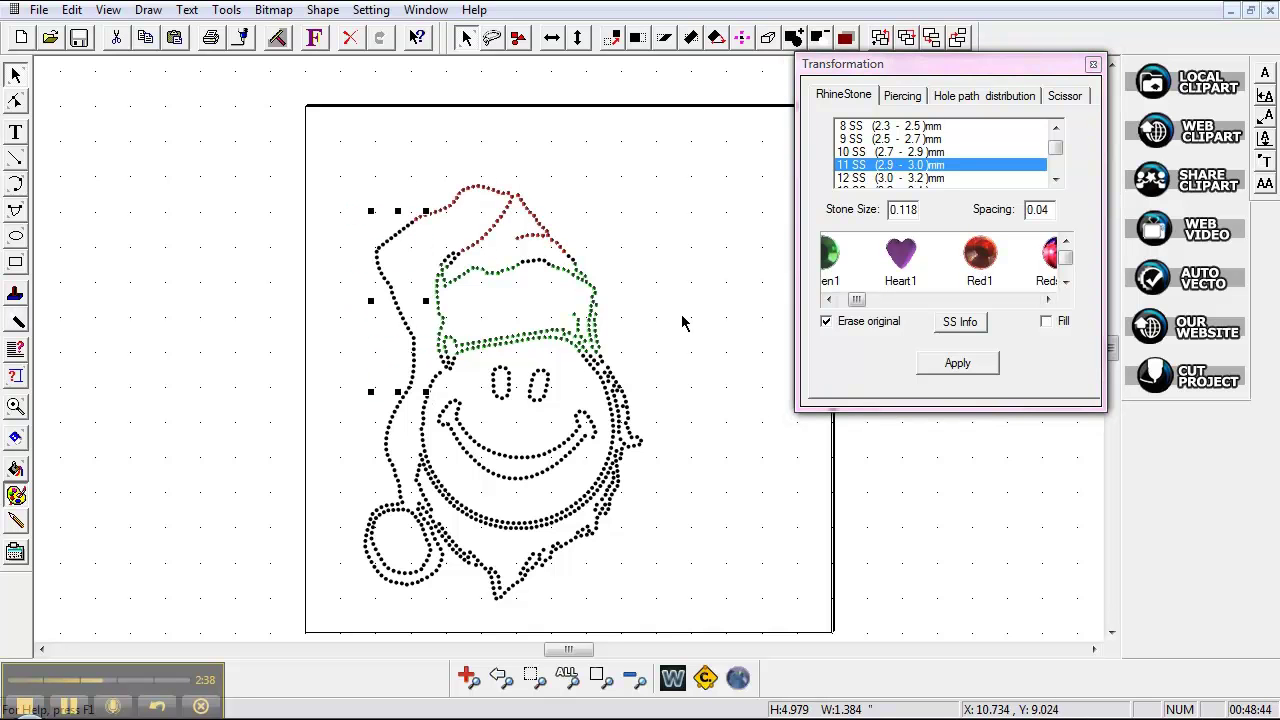
{"action": "left_click", "coordinate": [1052, 264]}
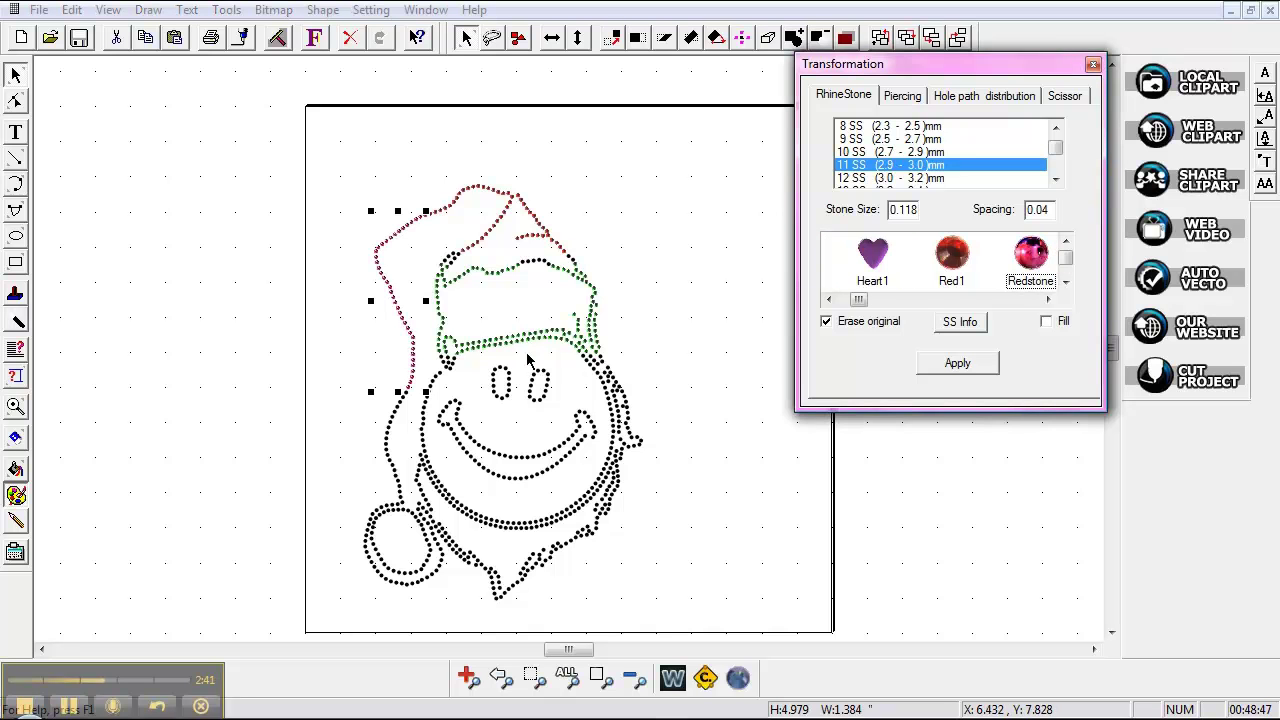
- Turn the eye stones orange with Rhinescolor1
{"action": "left_click_drag", "start_coordinate": [482, 354], "coordinate": [610, 440]}
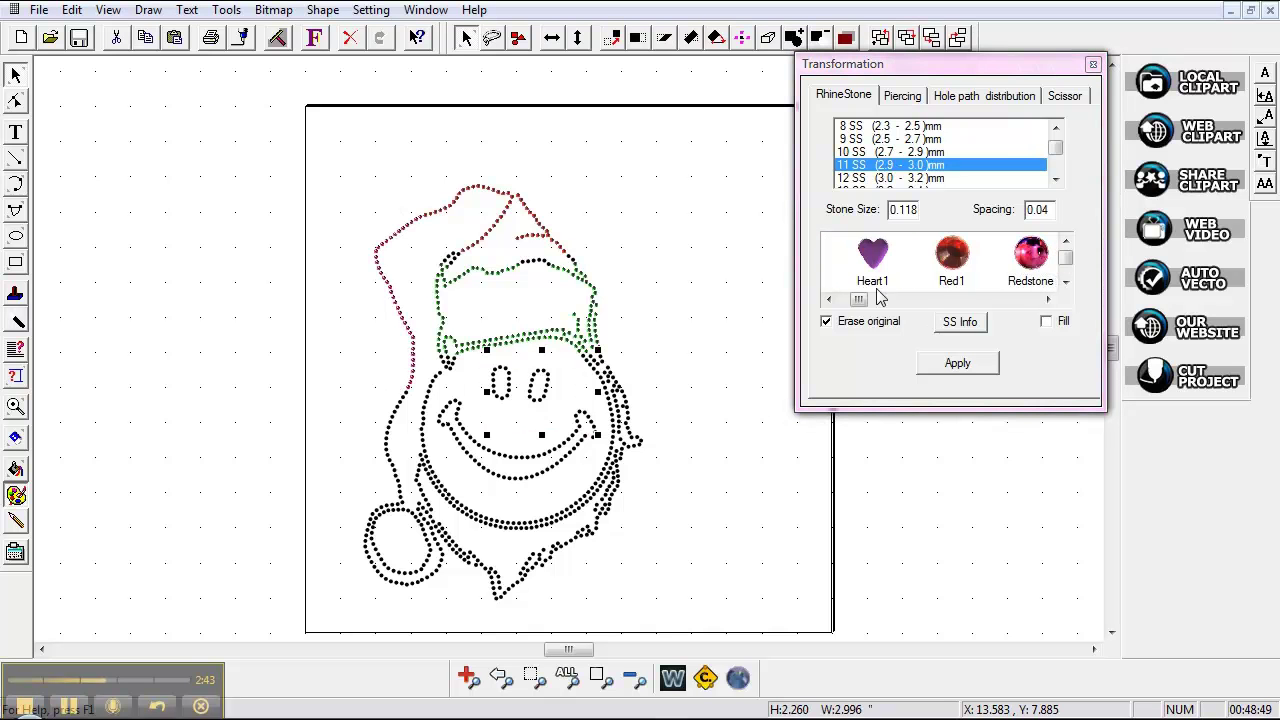
{"action": "left_click", "coordinate": [1047, 299]}
{"action": "left_click", "coordinate": [1047, 299]}
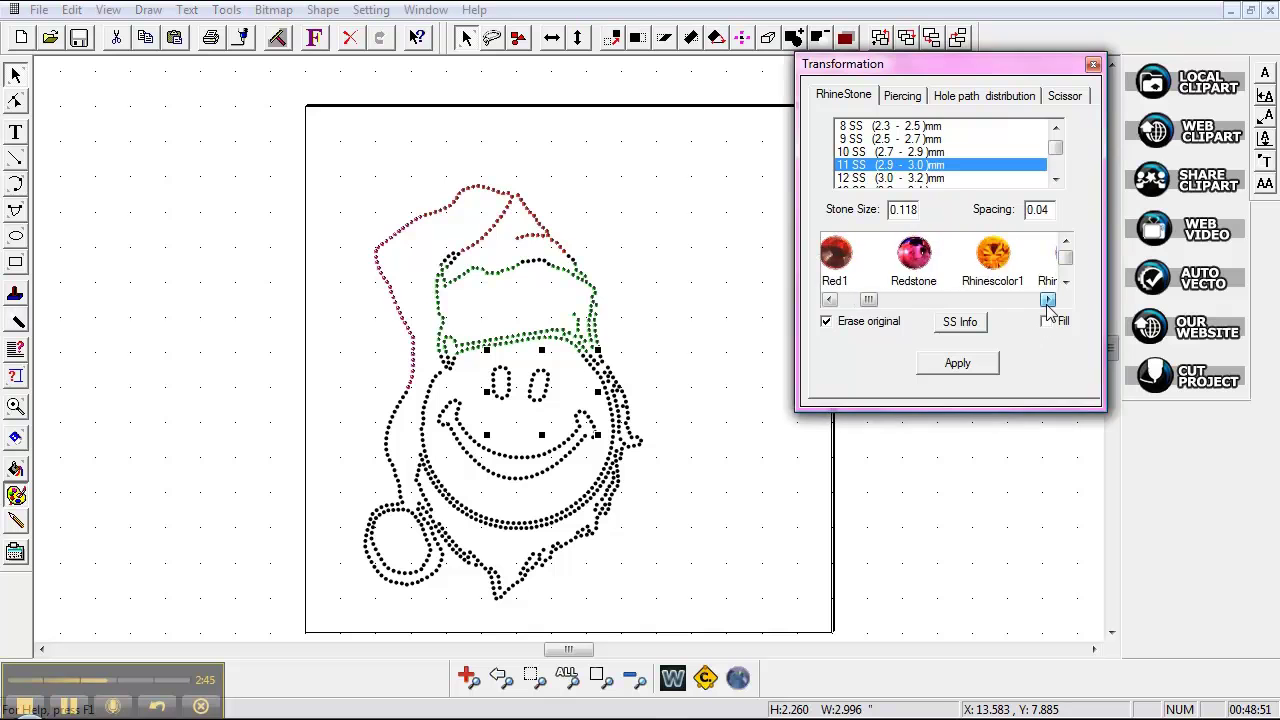
{"action": "left_click", "coordinate": [1047, 299]}
{"action": "left_click", "coordinate": [877, 258]}
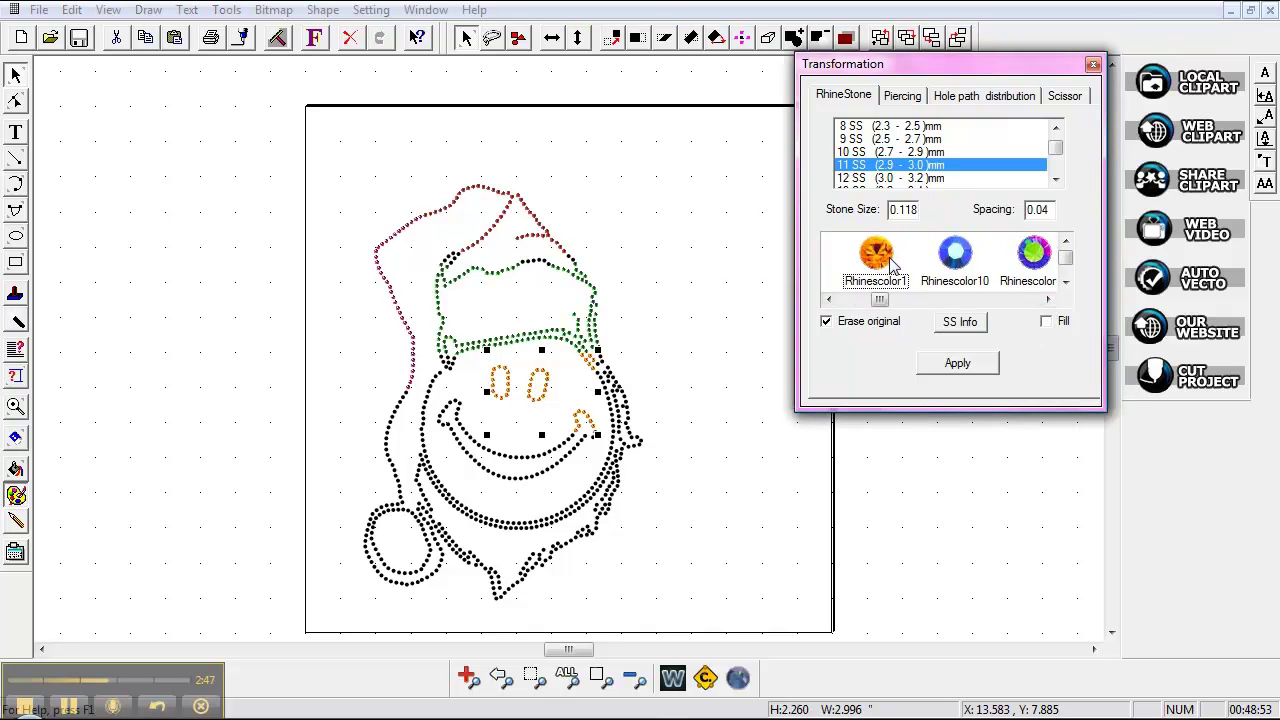